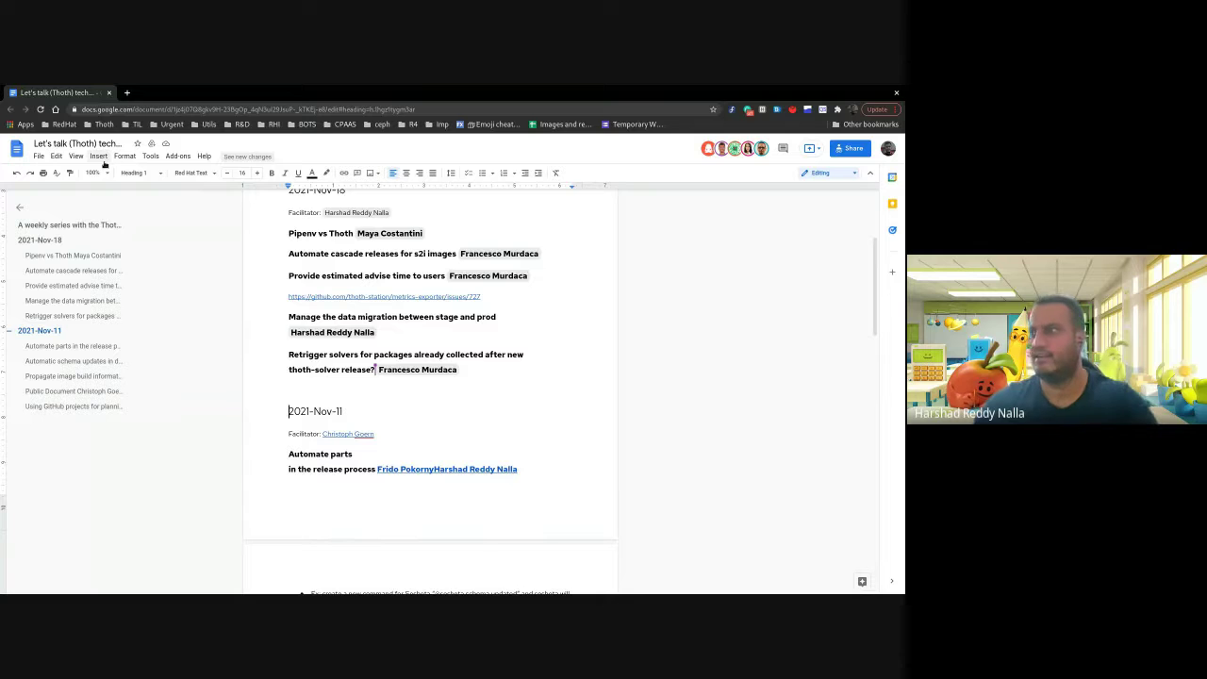
Insert a page break before the 2021-Nov-11 heading so it starts on a new page
click(98, 156)
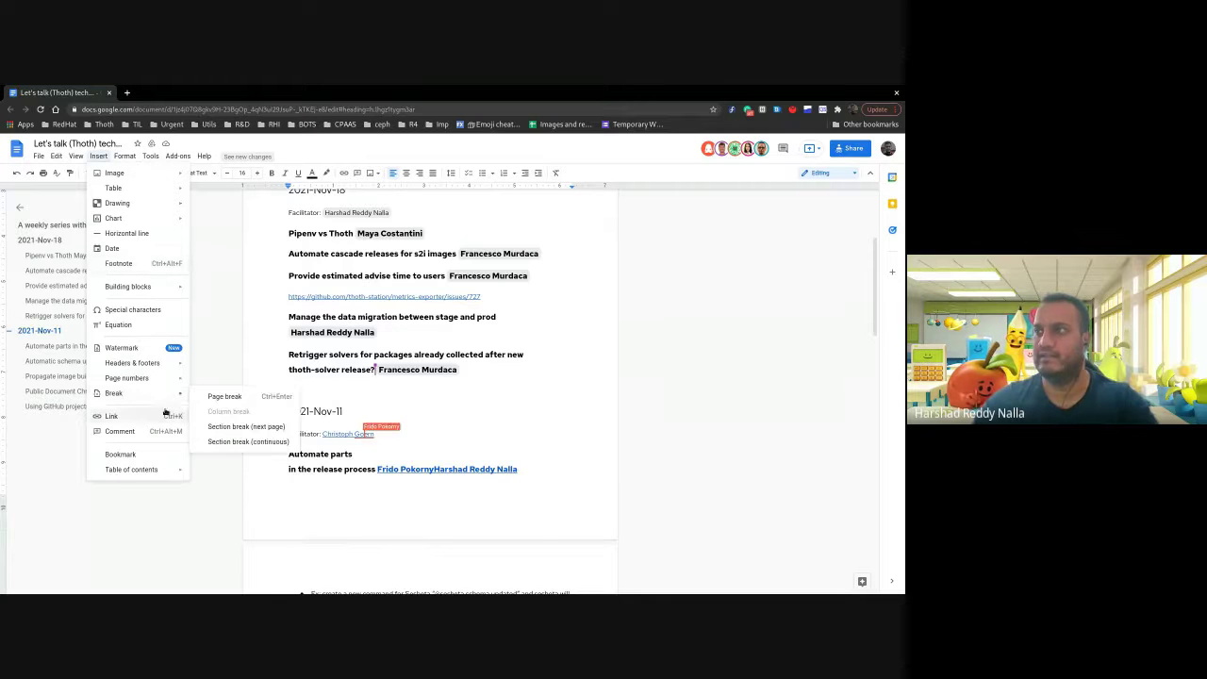
click(219, 396)
scroll(310, 374, up, 3)
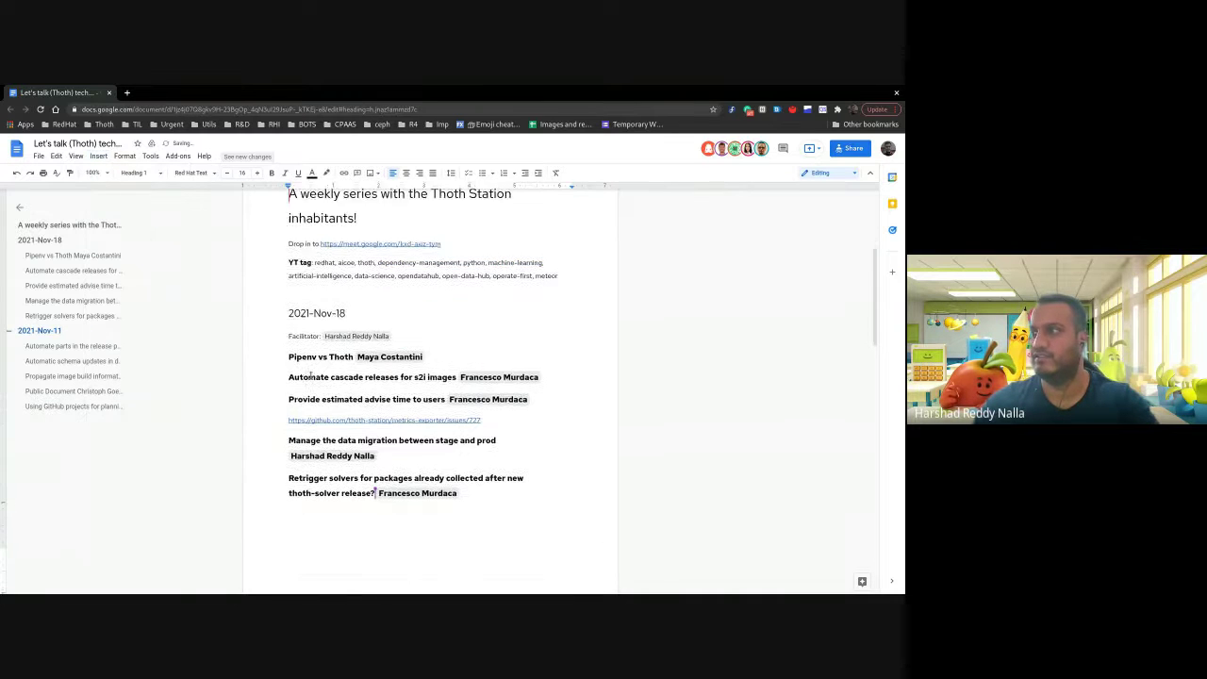
Add two blank lines between the Pipenv vs Thoth item and the Automate cascade releases heading
scroll(310, 374, up, 1)
click(449, 373)
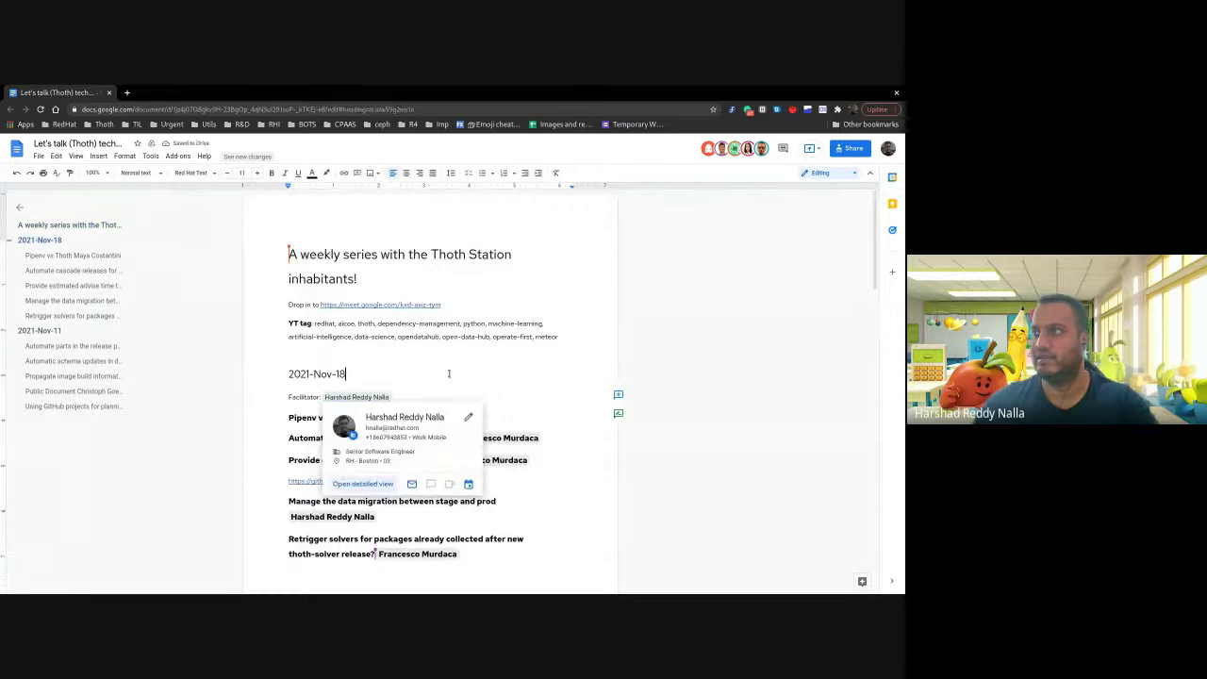
click(292, 438)
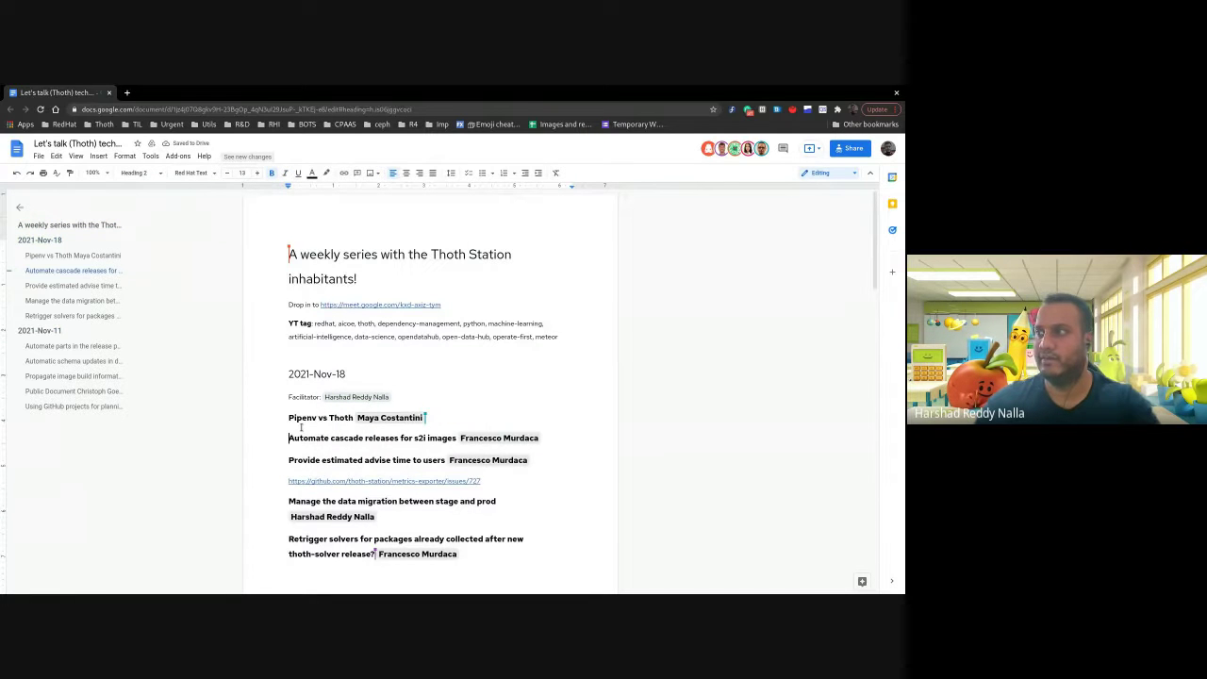
key(Return)
click(301, 427)
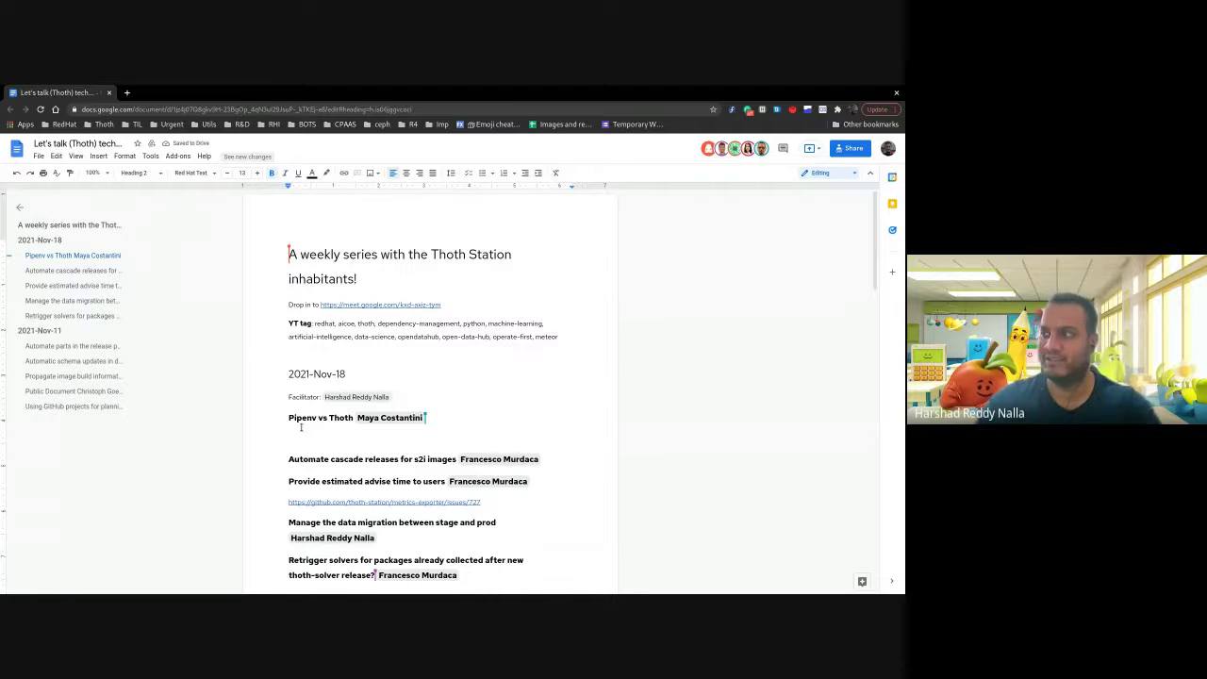
key(Return)
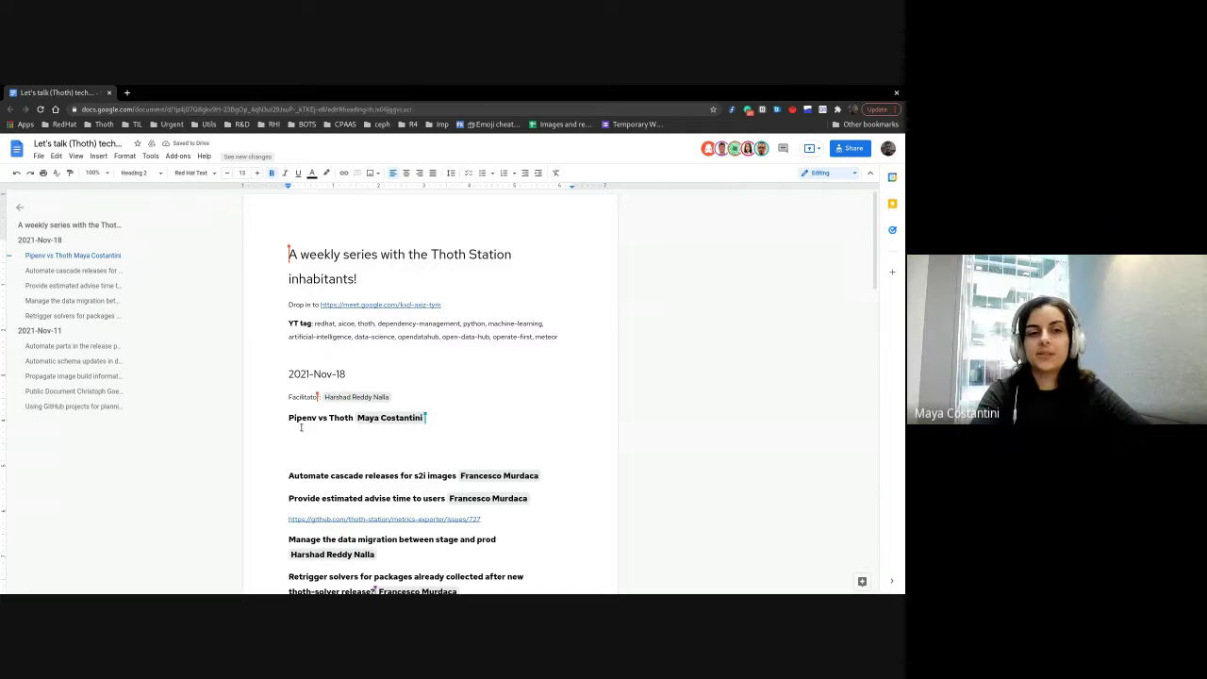
click(300, 427)
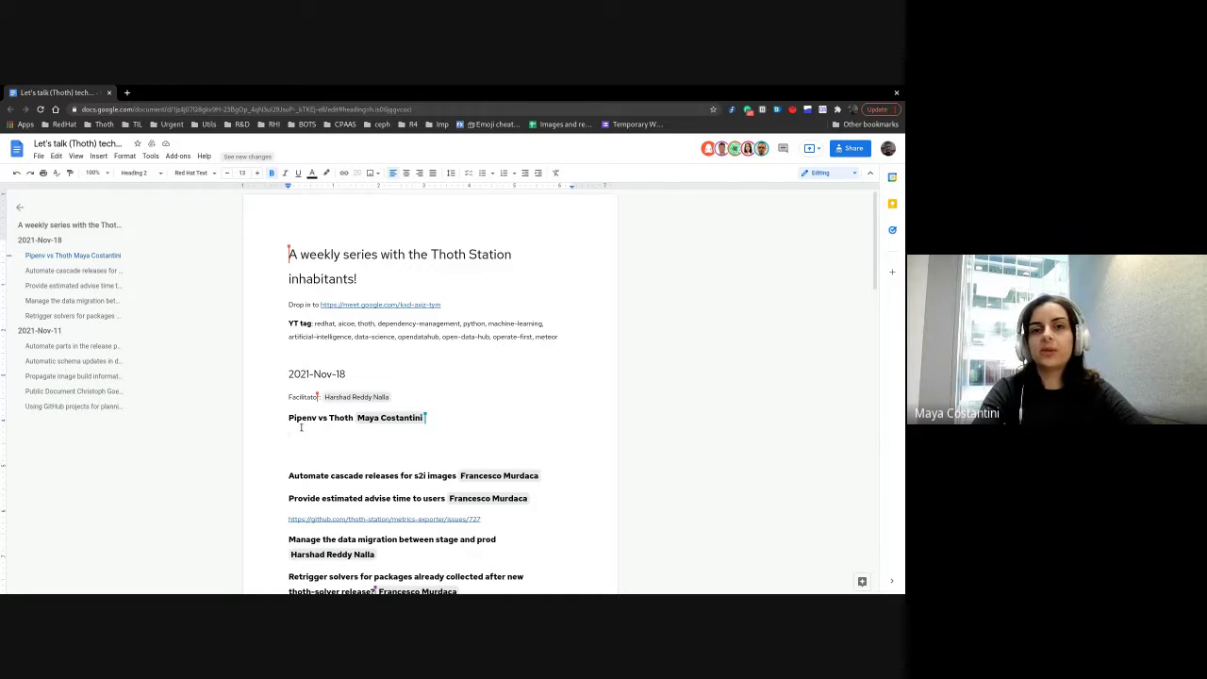
Make the empty line under Pipenv and Thoth Normal text
text(In =)
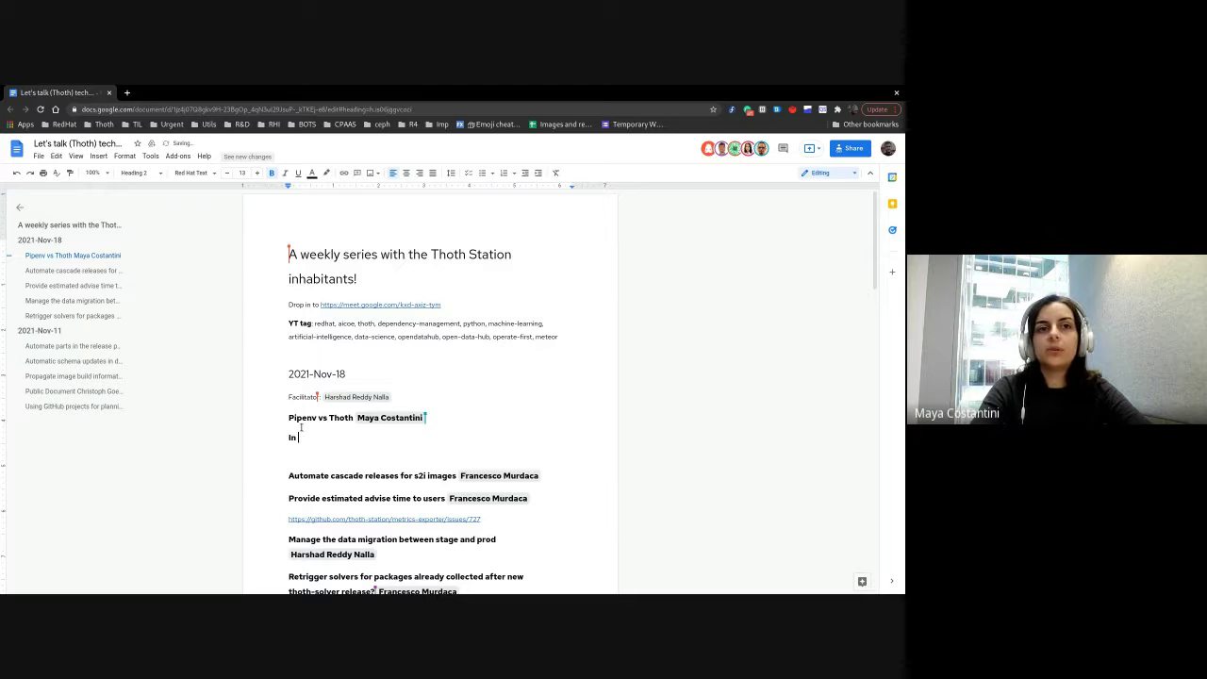
key(BackSpace)
key(BackSpace)
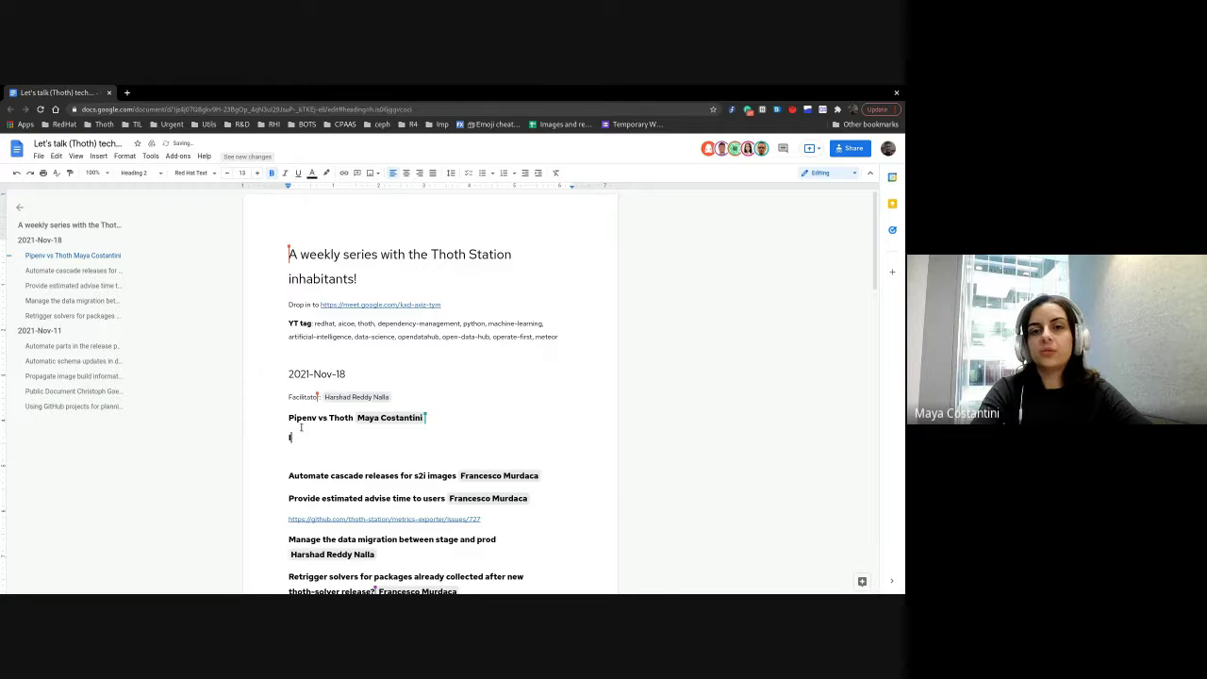
click(135, 173)
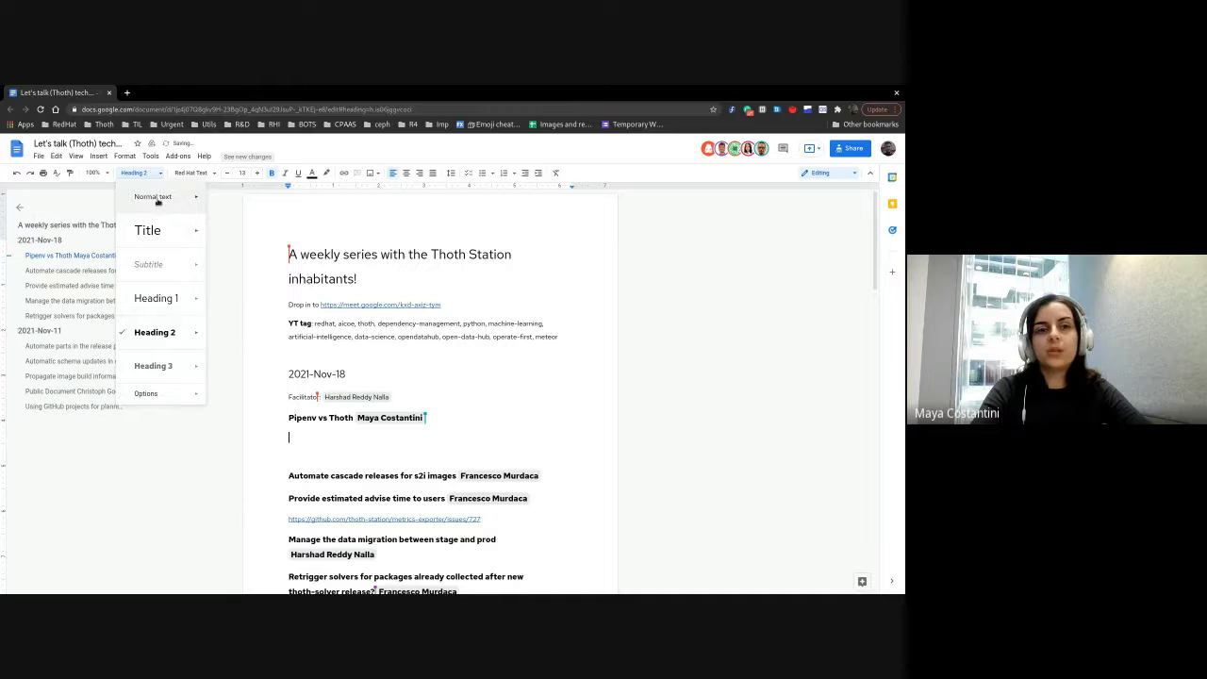
click(150, 197)
Type the note about making a comparison between the pipenv tool and thoth management
text(In)
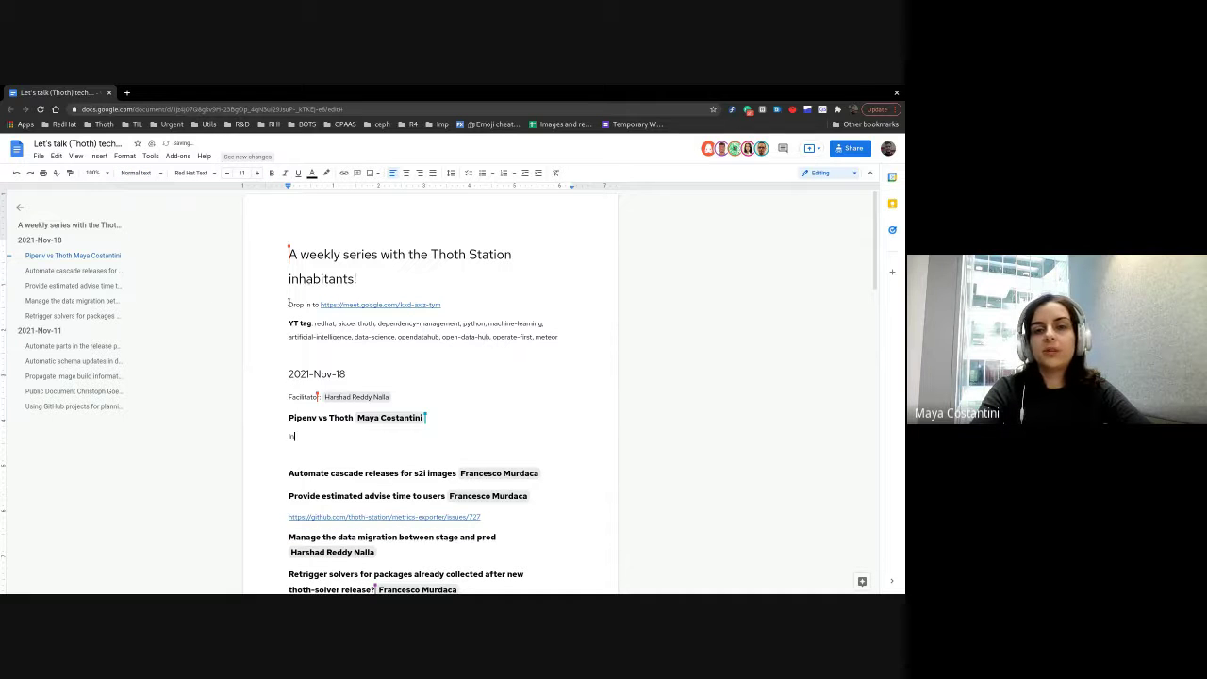
text(tergr)
key(BackSpace)
key(BackSpace)
key(BackSpace)
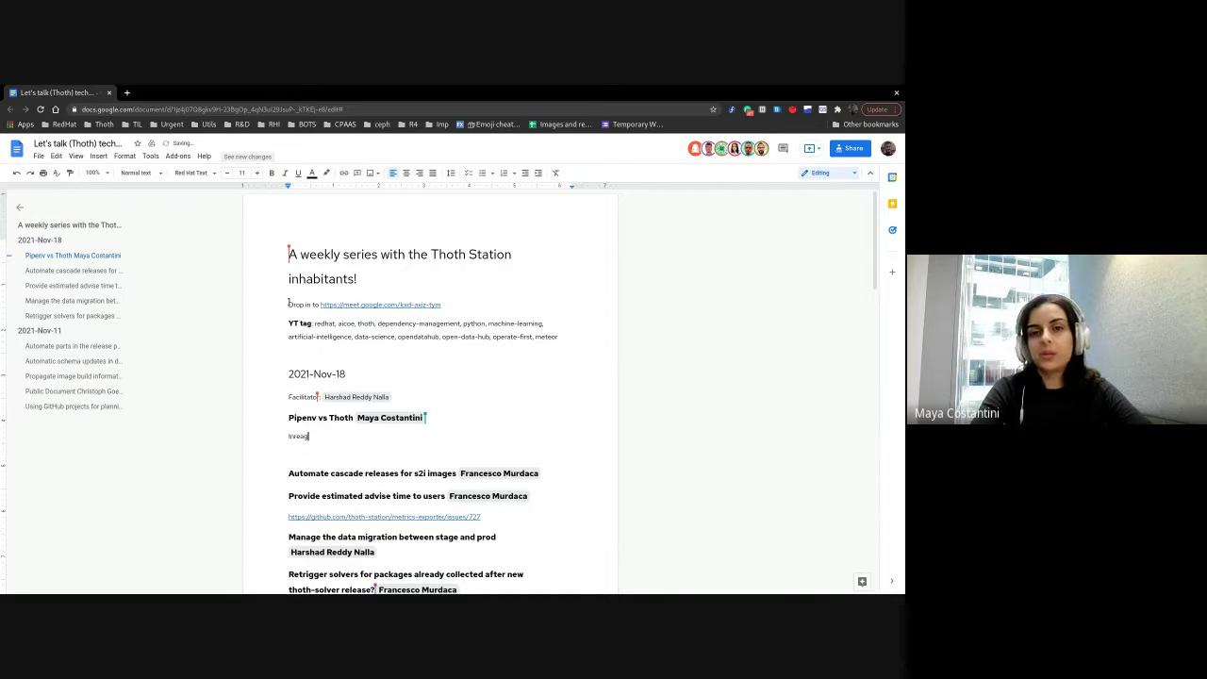
text(g)
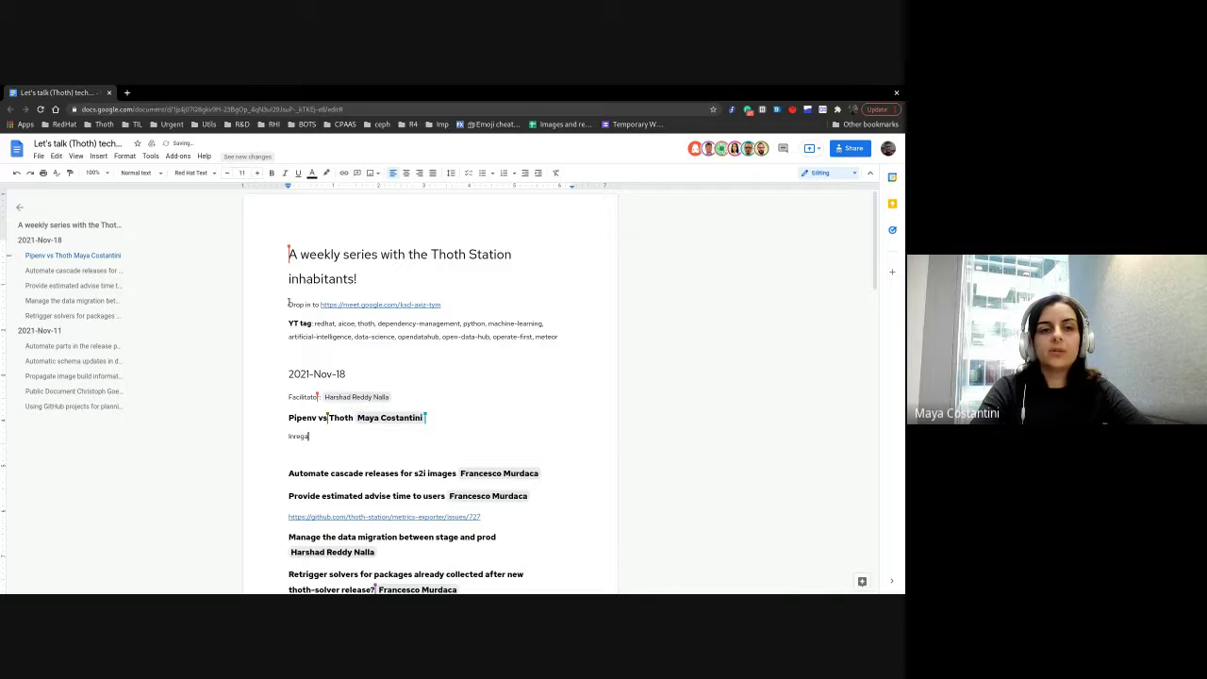
text(rato)
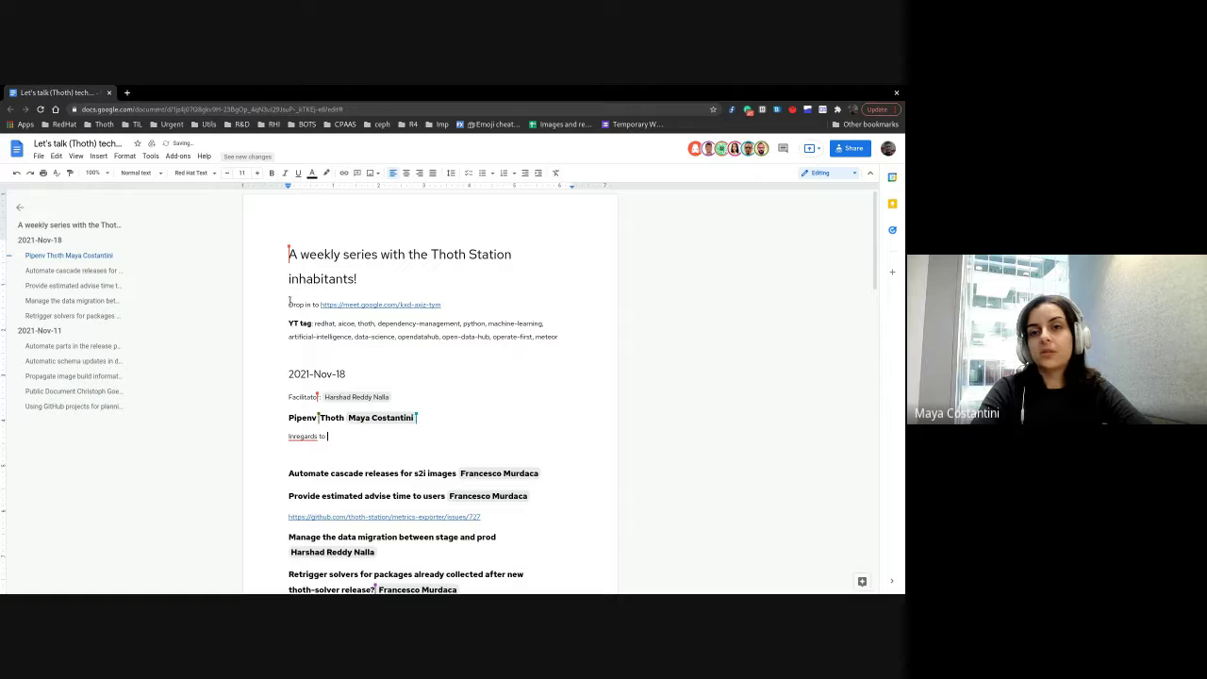
key(Left)
key(Left)
key(Left)
key(Left)
key(Left)
key(Left)
key(Left)
key(Left)
key(Left)
key(Left)
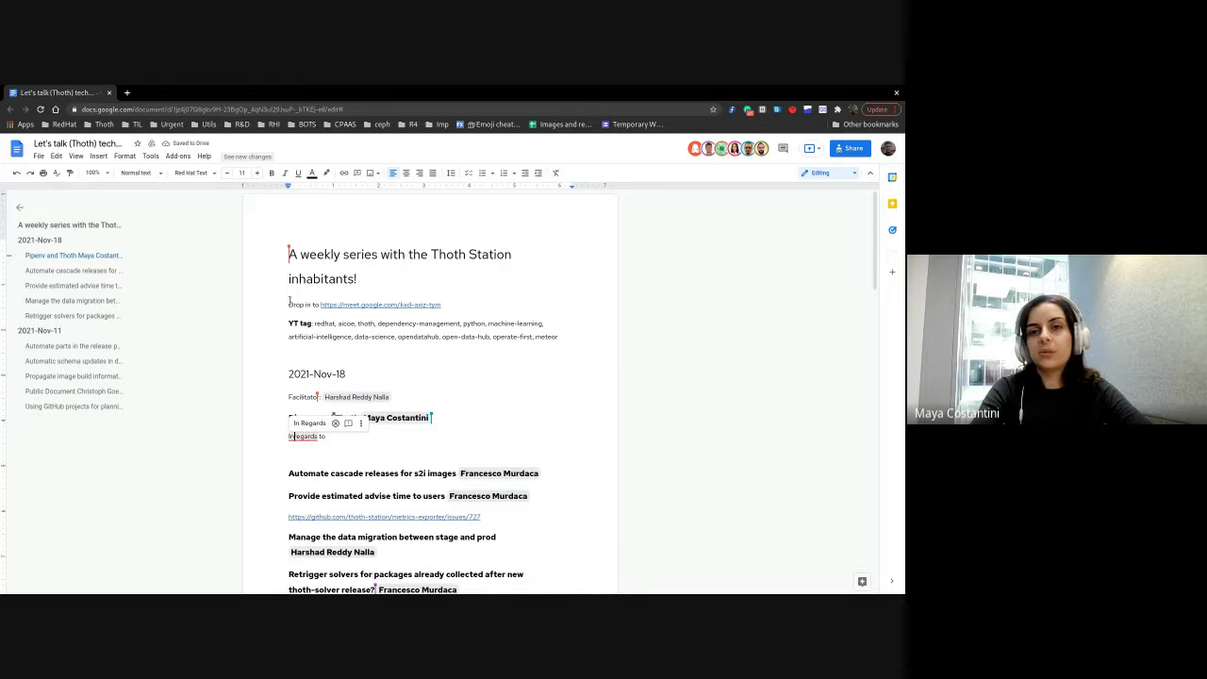
text(to)
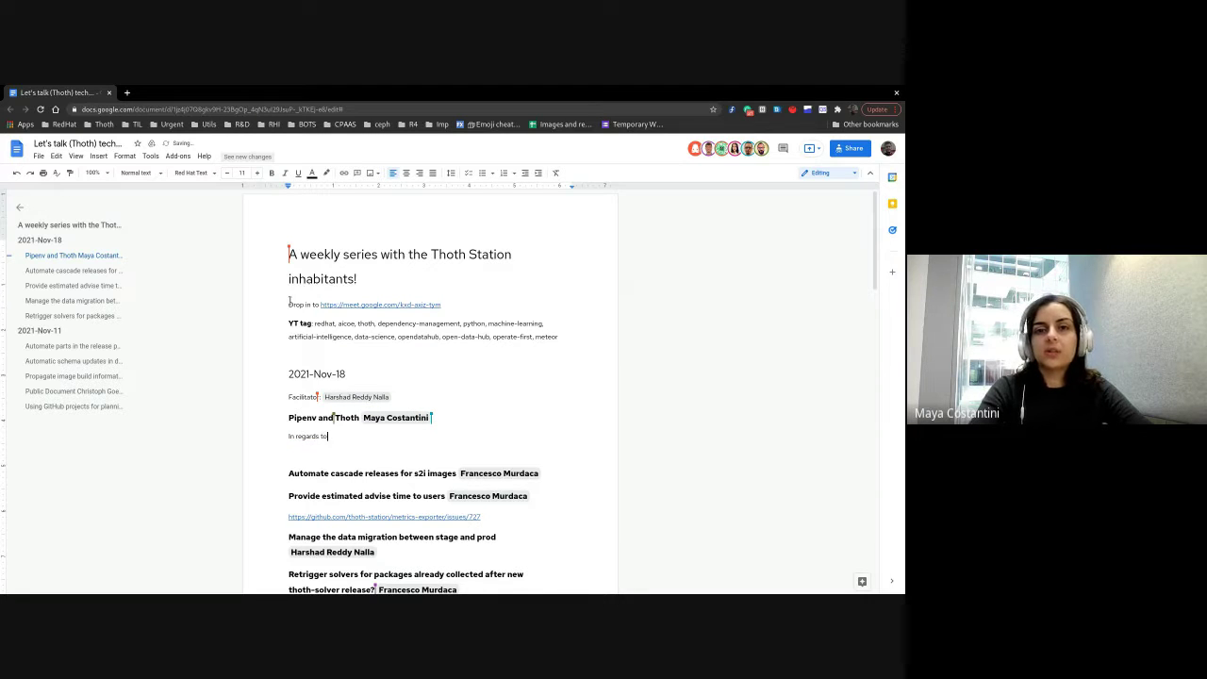
text( make comp)
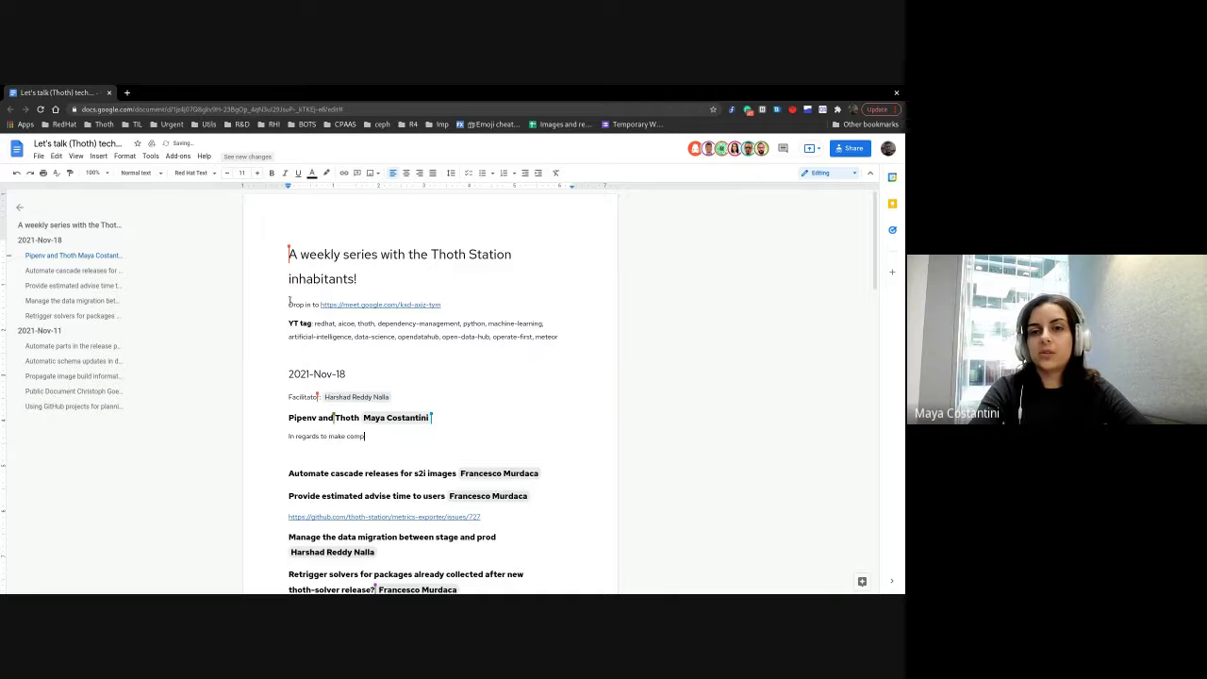
text(arison )
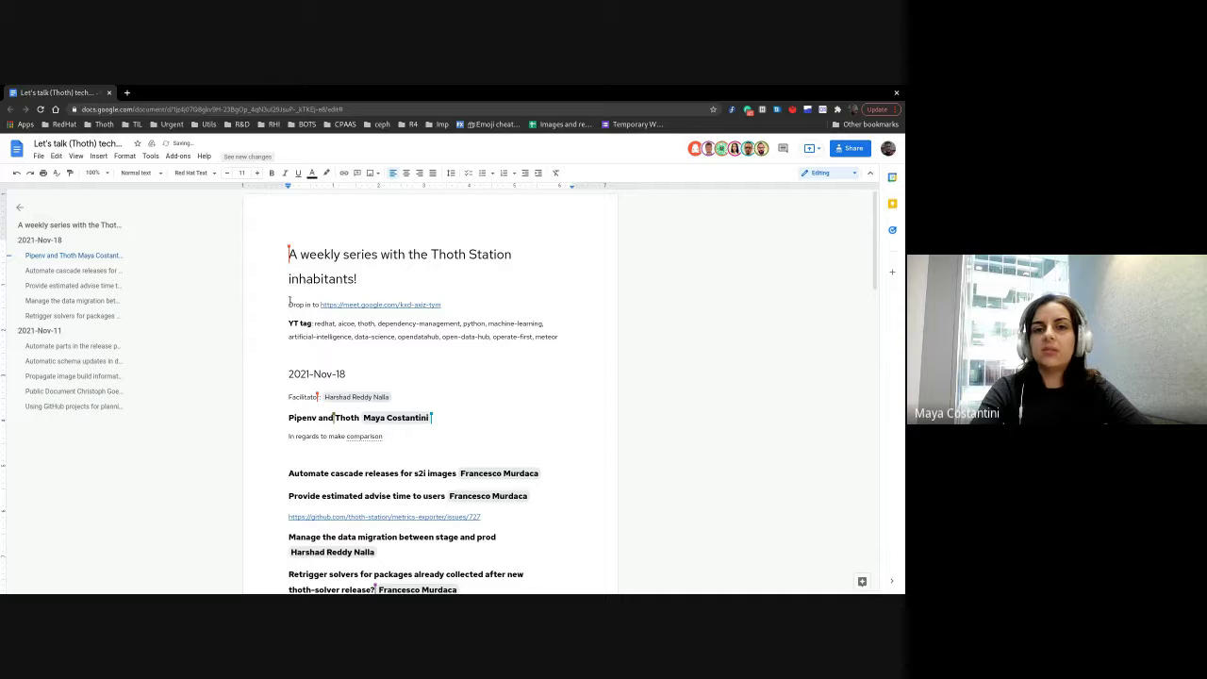
text(between )
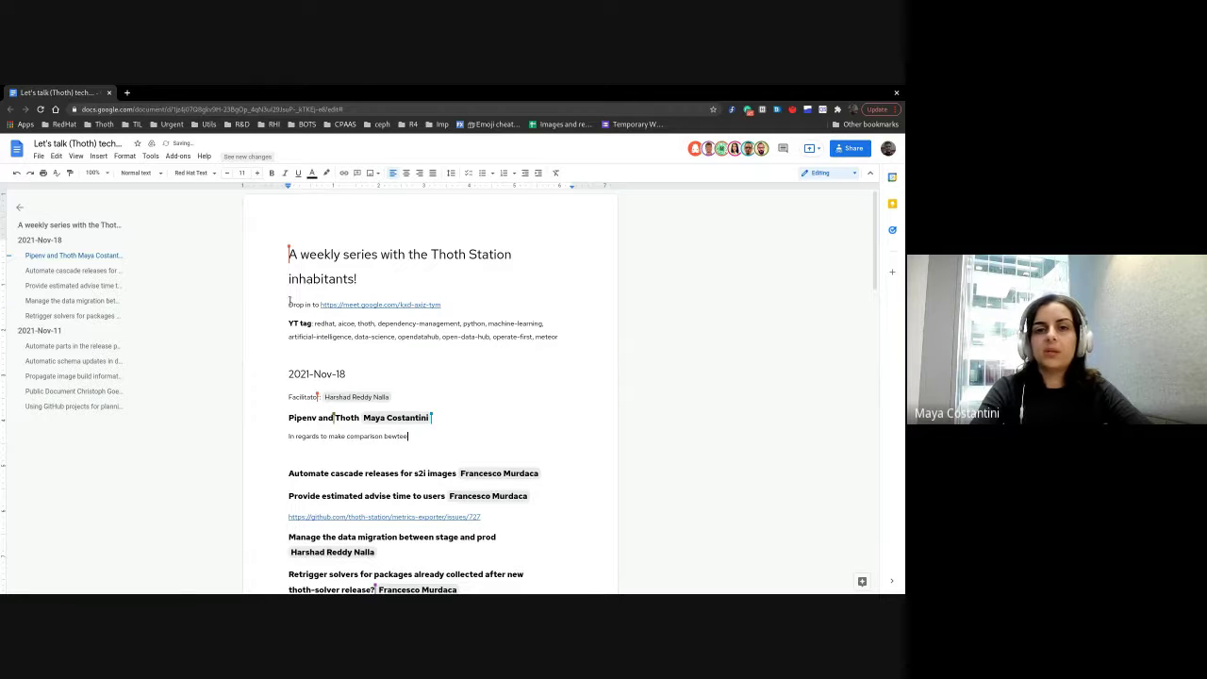
text(the pipenv tool a)
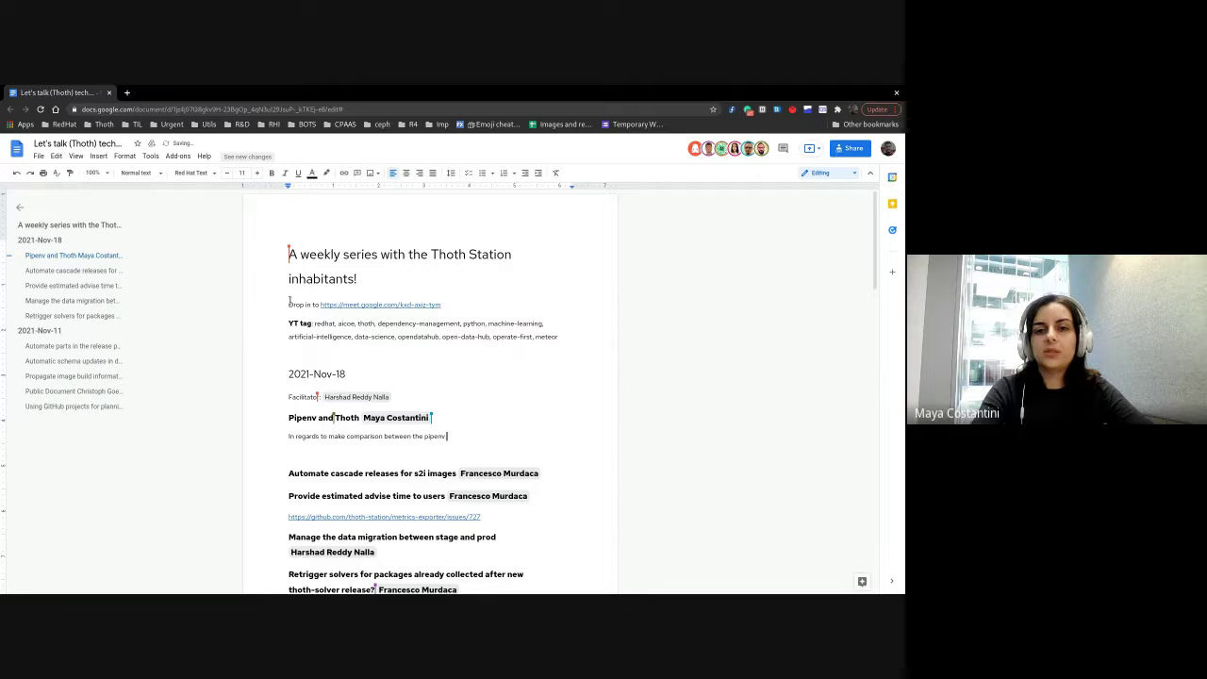
text(nd )
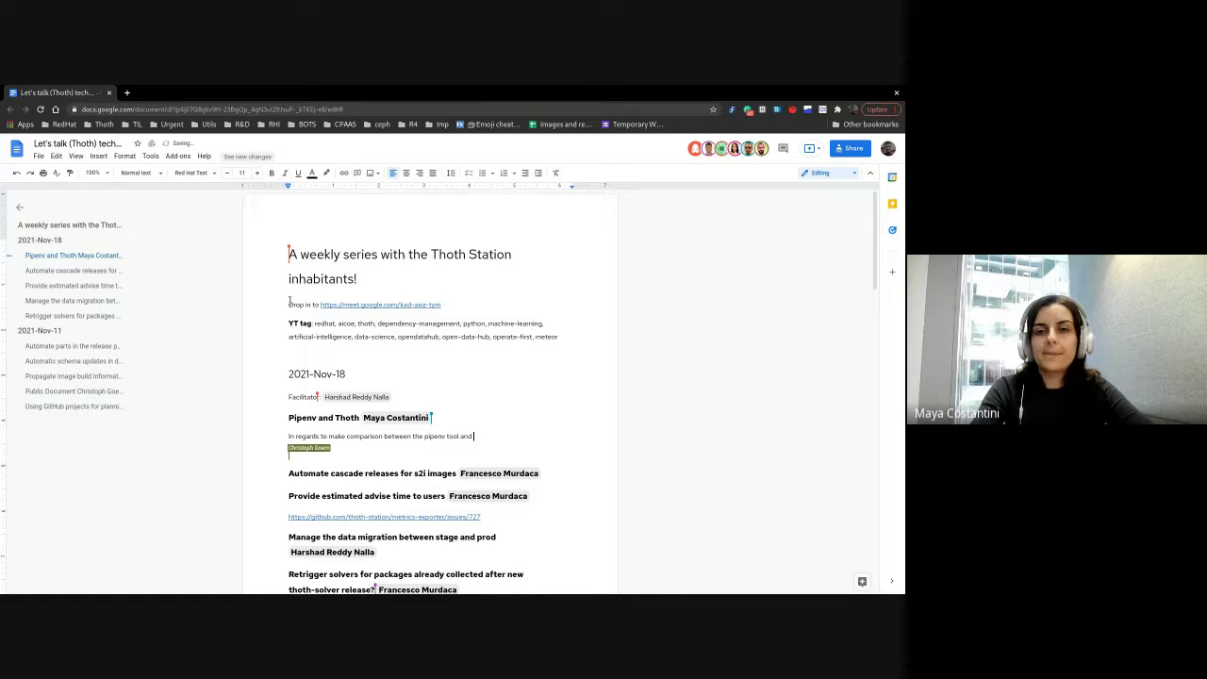
text(thoth )
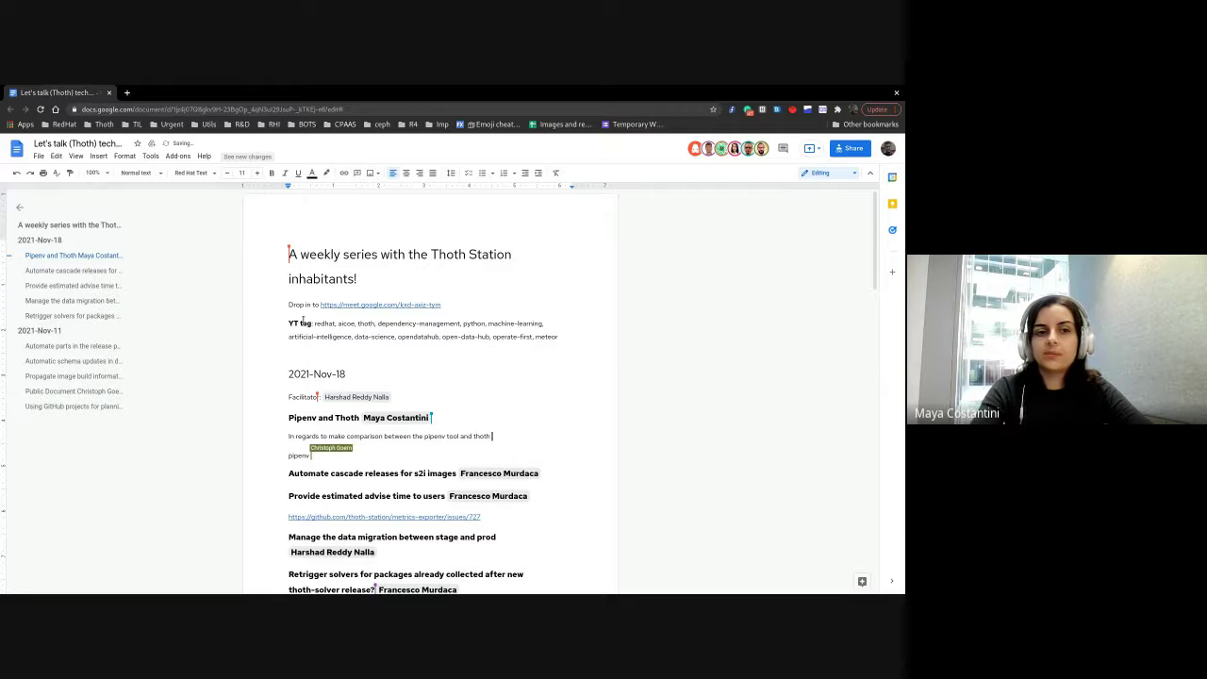
text(p)
key(BackSpace)
text(manage)
text(m)
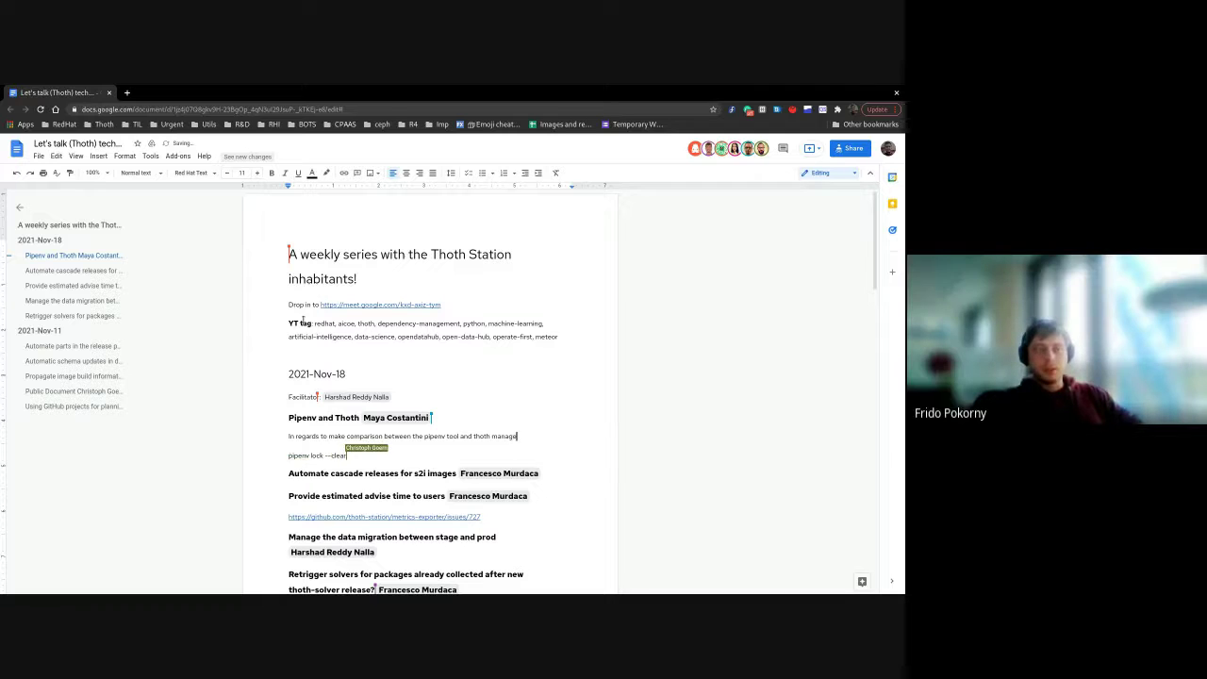
text(ent tool.)
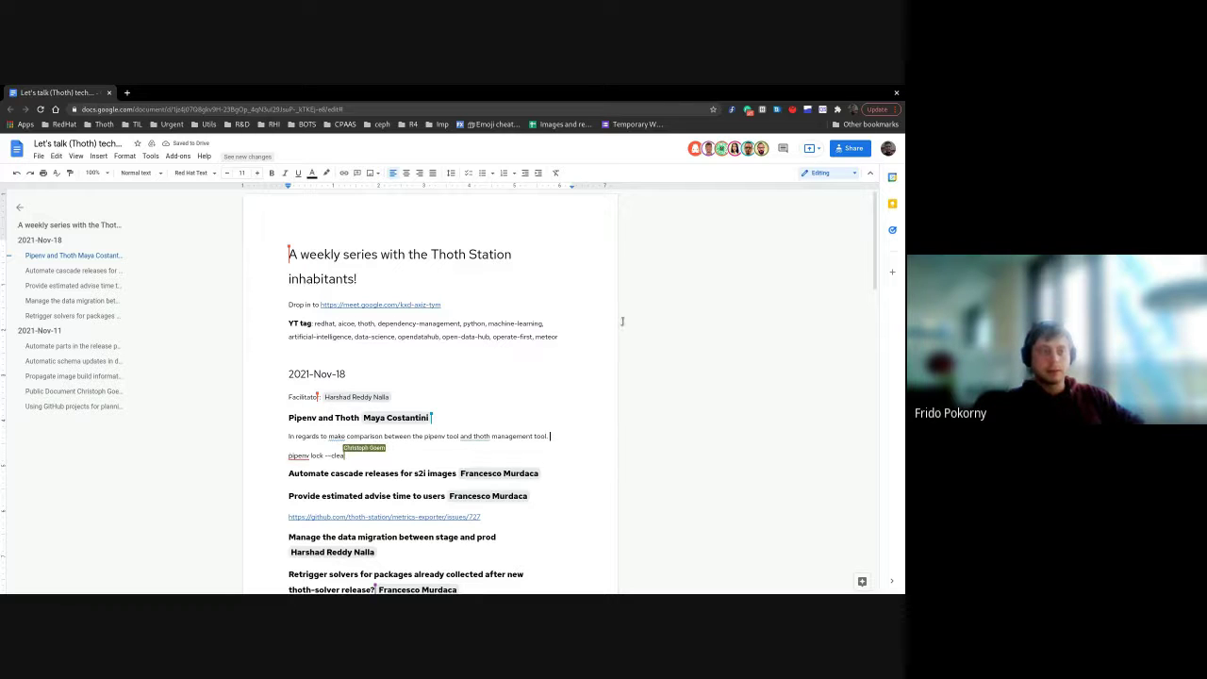
Accept the 'and the thoth' and 'making a' grammar corrections, then select the Related link
click(477, 434)
click(485, 422)
click(337, 435)
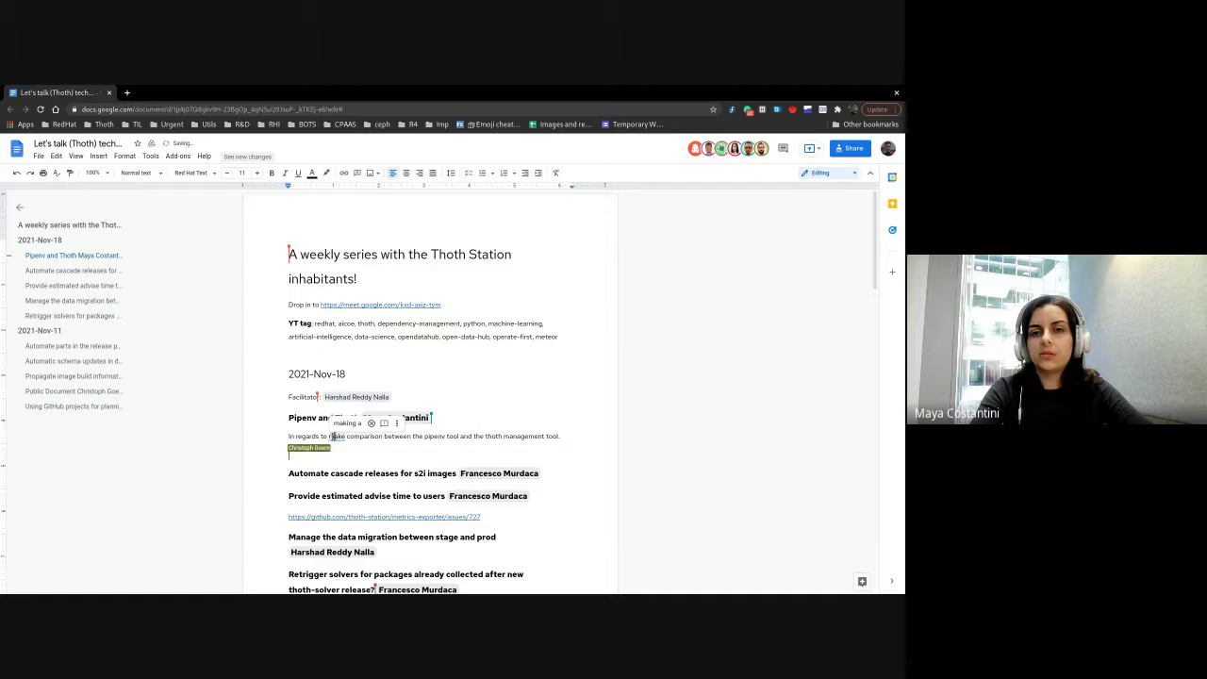
click(348, 423)
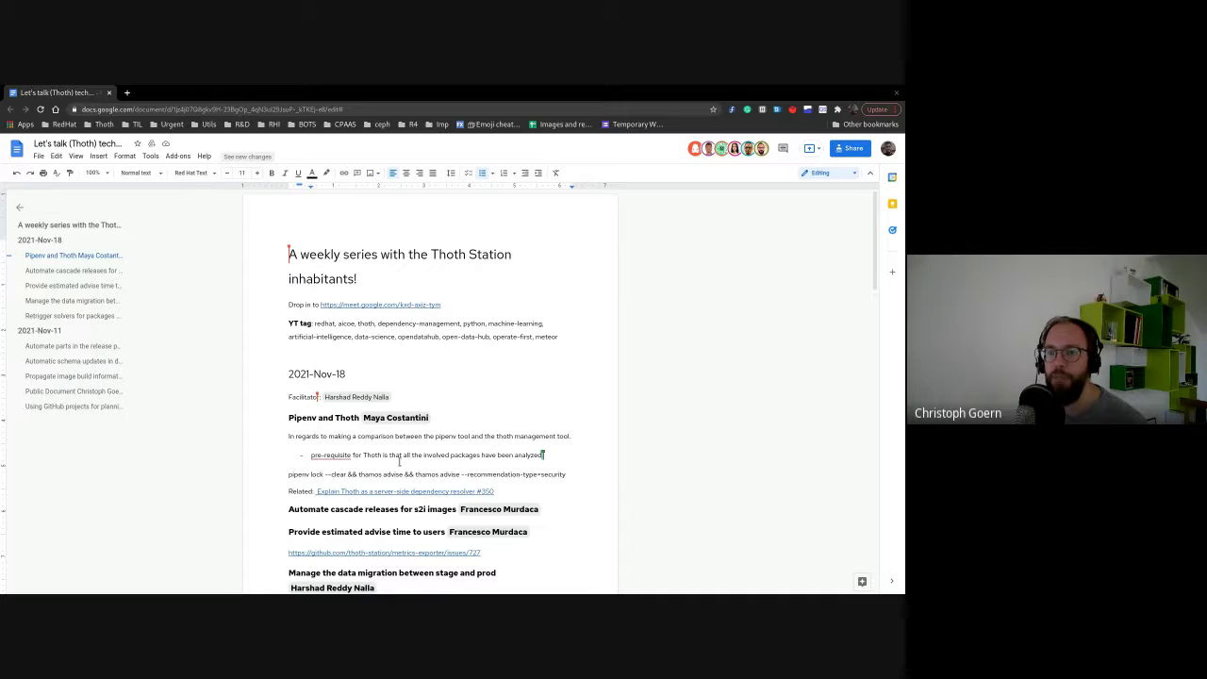
click(455, 492)
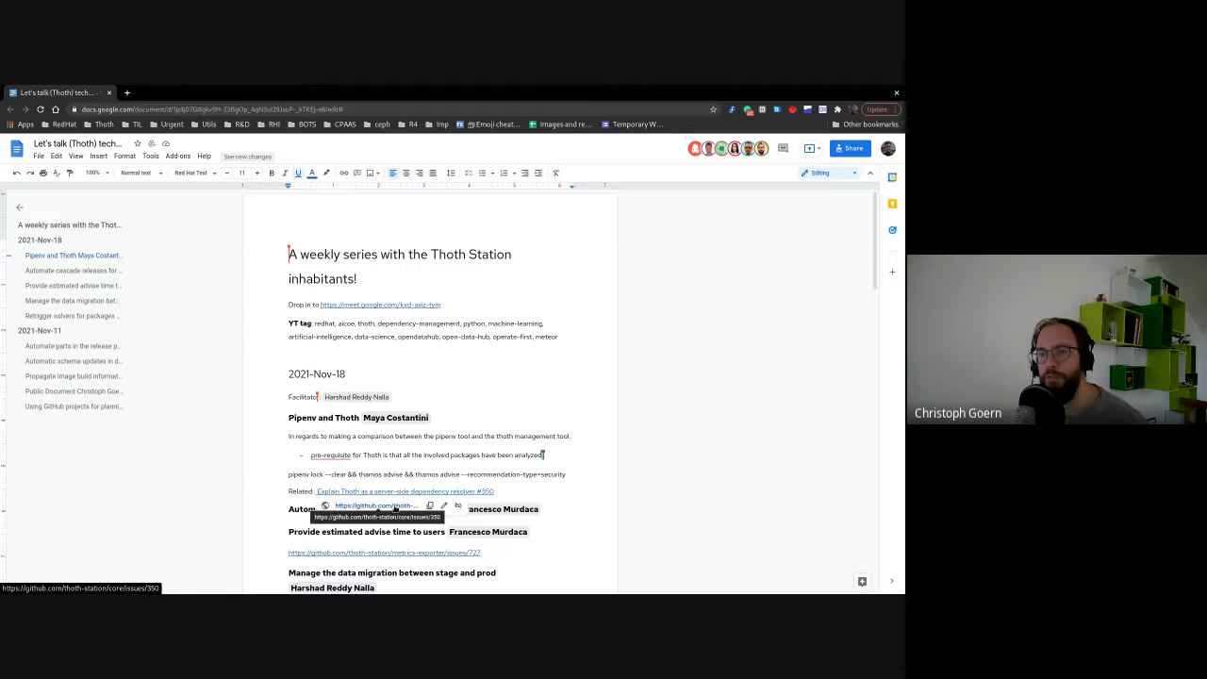
Open GitHub issue #350, 'Explain Thoth as a server-side dependency resolver', and read its description
click(376, 506)
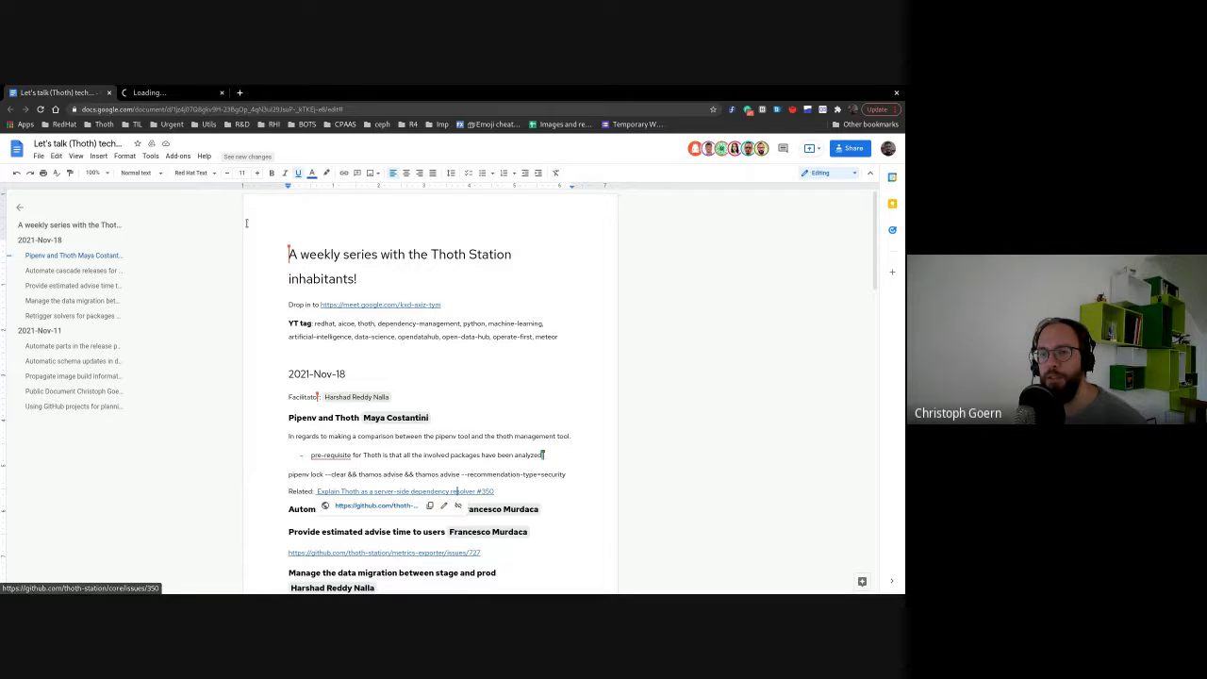
click(185, 90)
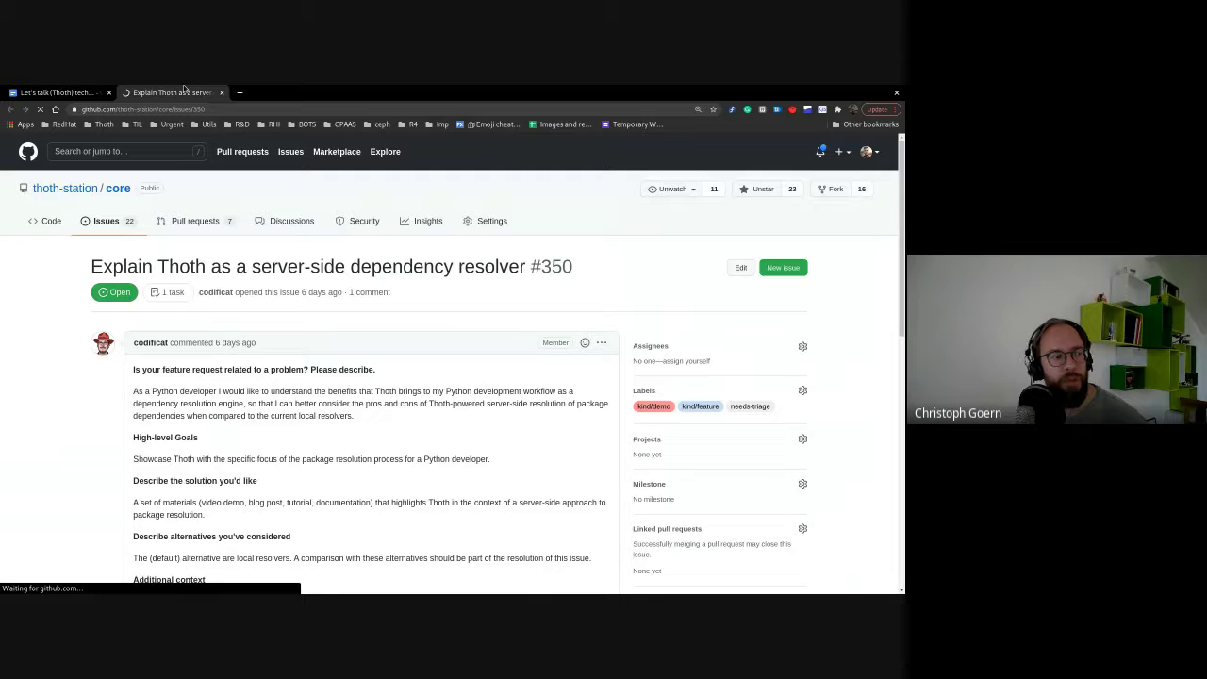
scroll(249, 264, down, 1)
scroll(249, 264, down, 2)
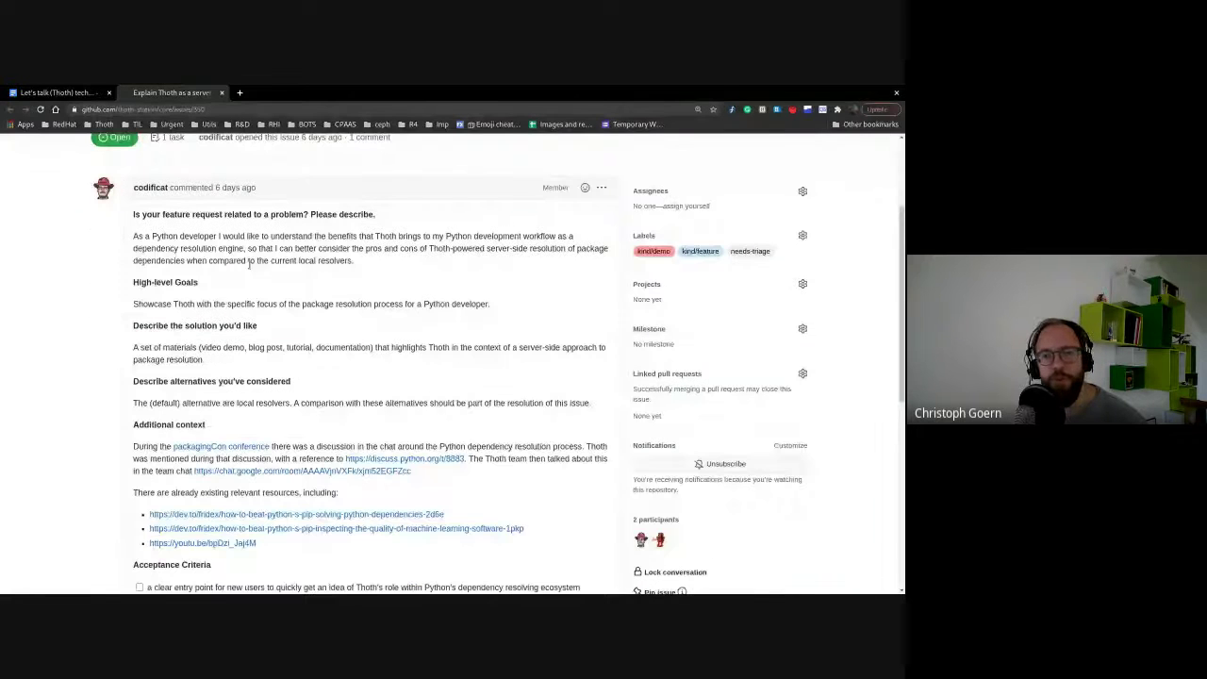
scroll(249, 264, up, 3)
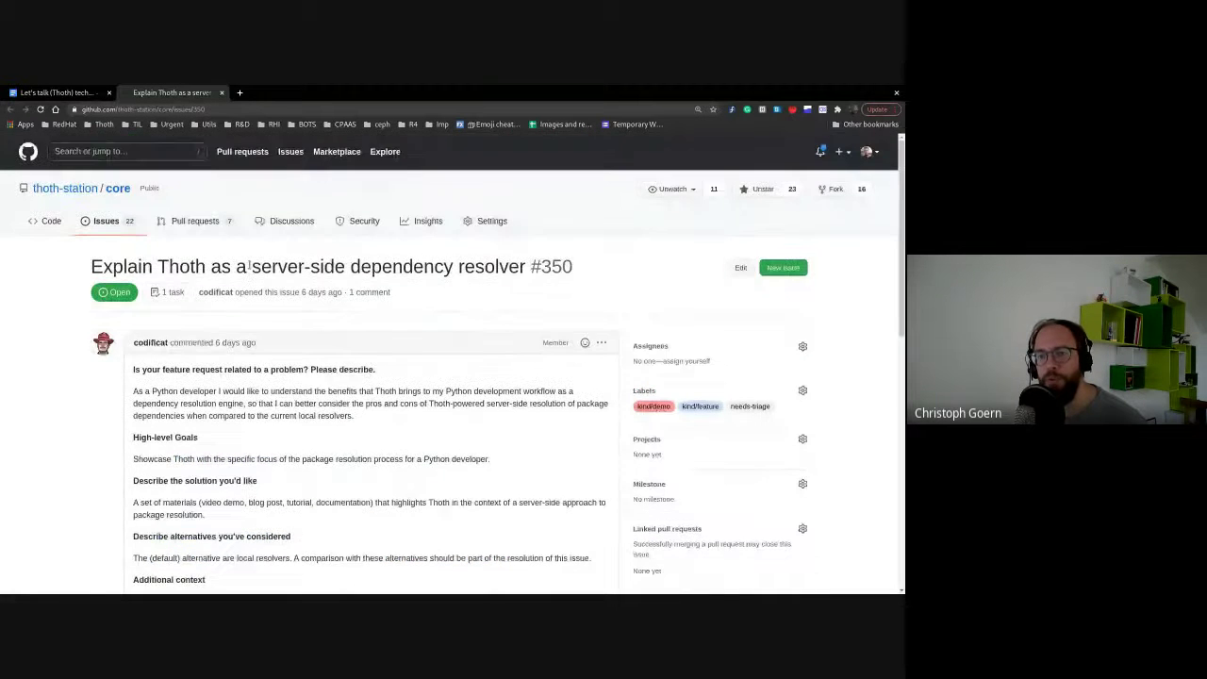
scroll(255, 308, down, 3)
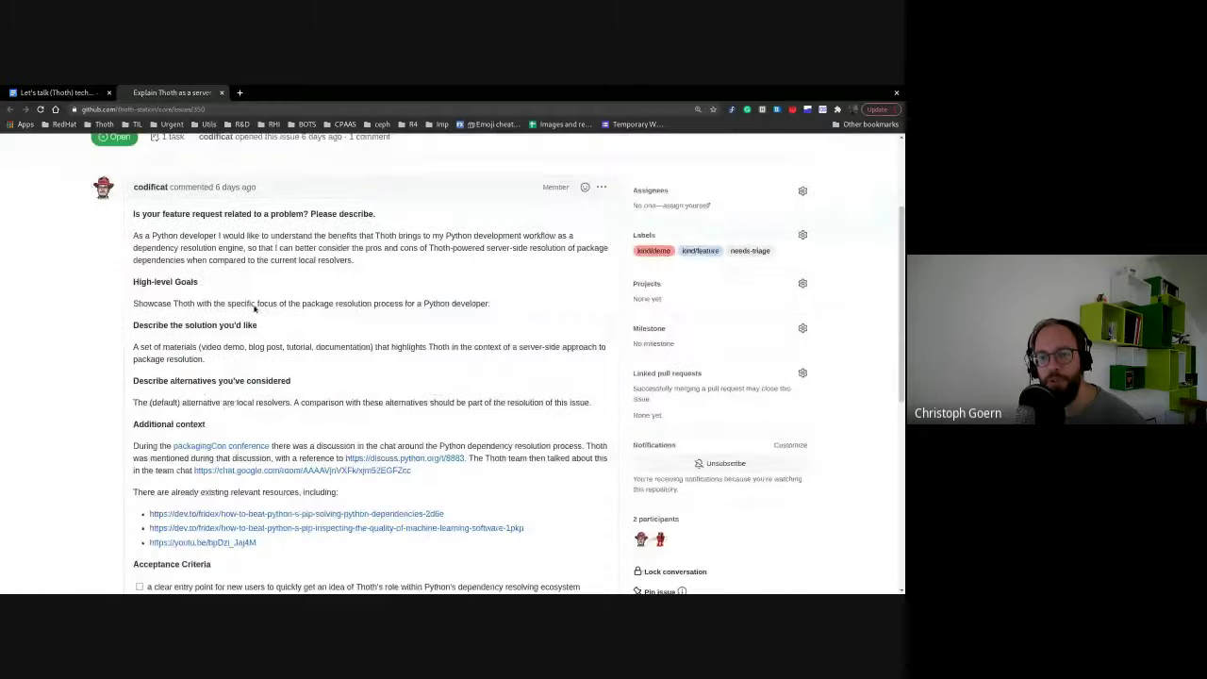
scroll(253, 309, down, 5)
scroll(254, 309, up, 1)
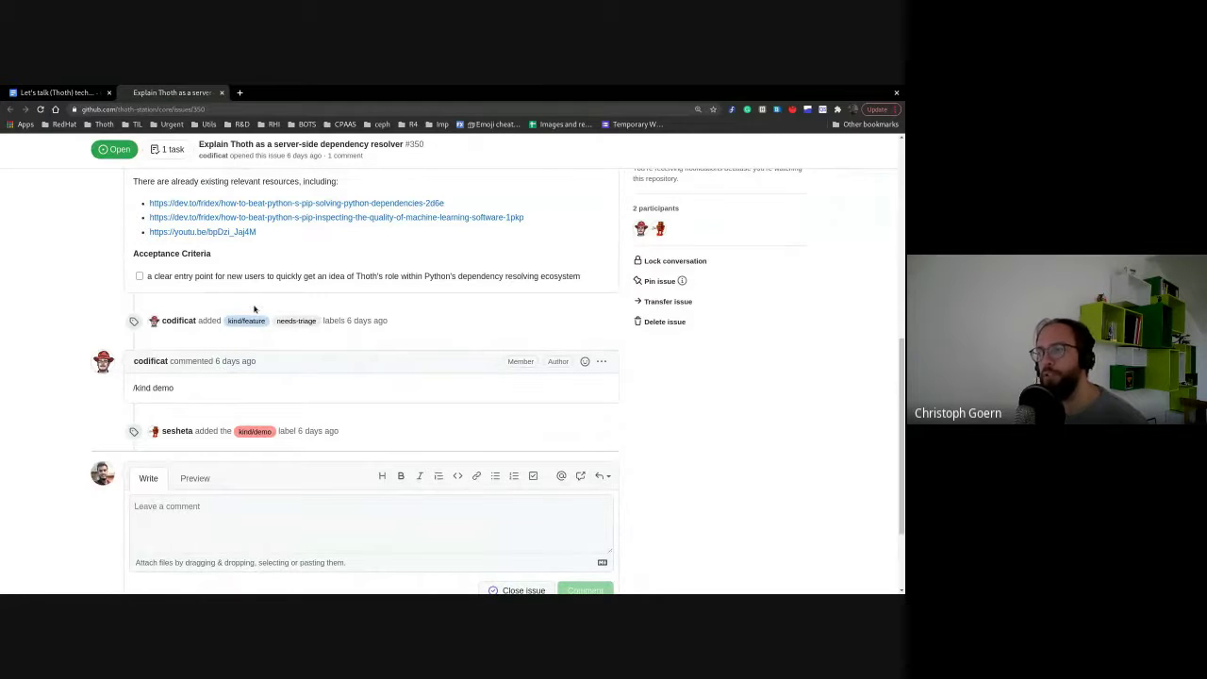
Scroll back to the top of issue #350 and return to the meeting notes
scroll(253, 308, up, 2)
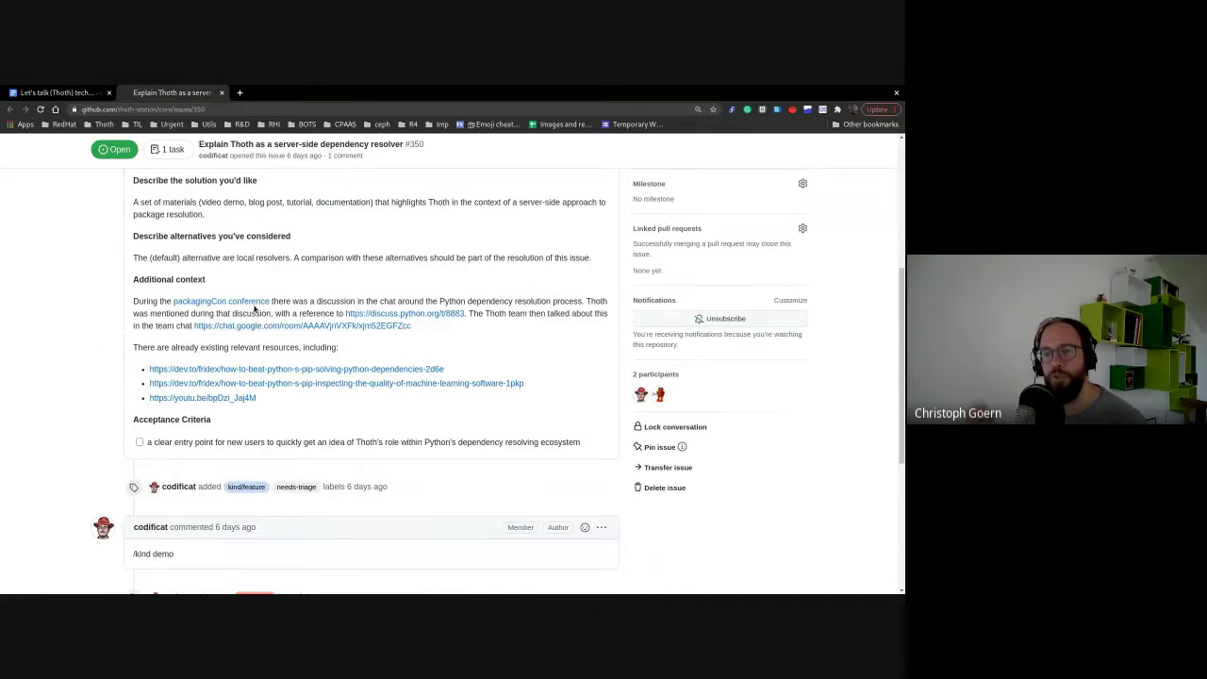
scroll(254, 309, up, 1)
scroll(254, 308, up, 2)
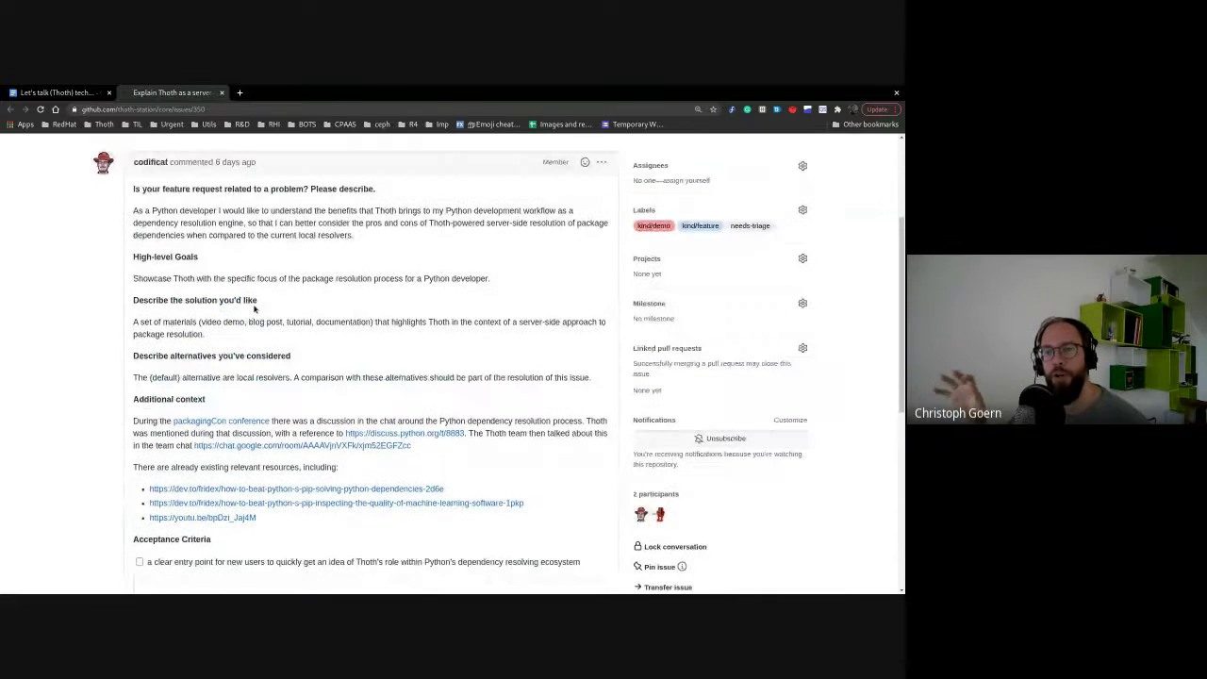
scroll(254, 309, up, 1)
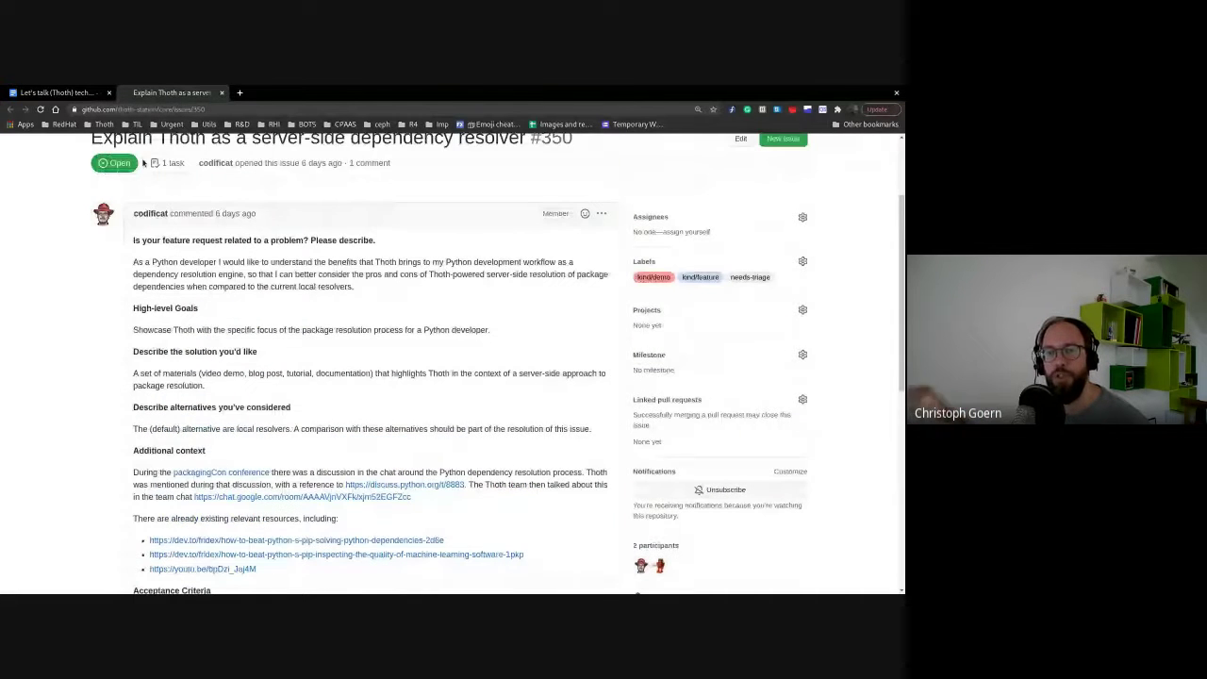
key(ctrl+shift+Tab)
key(End)
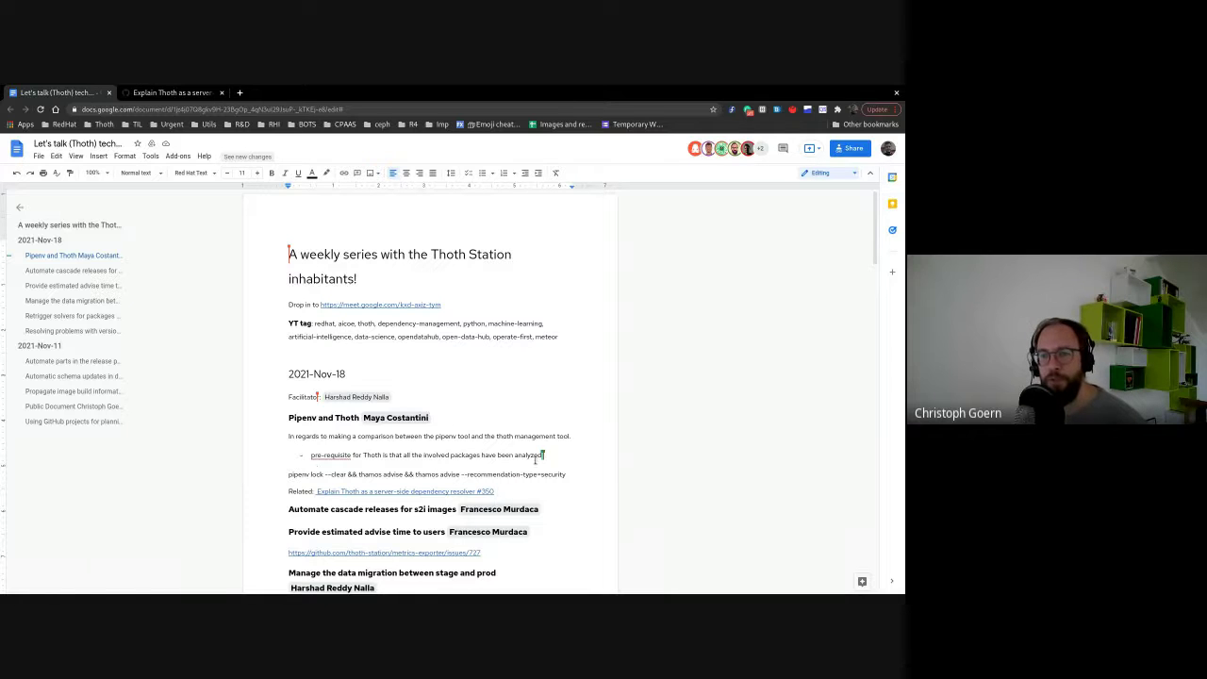
click(562, 456)
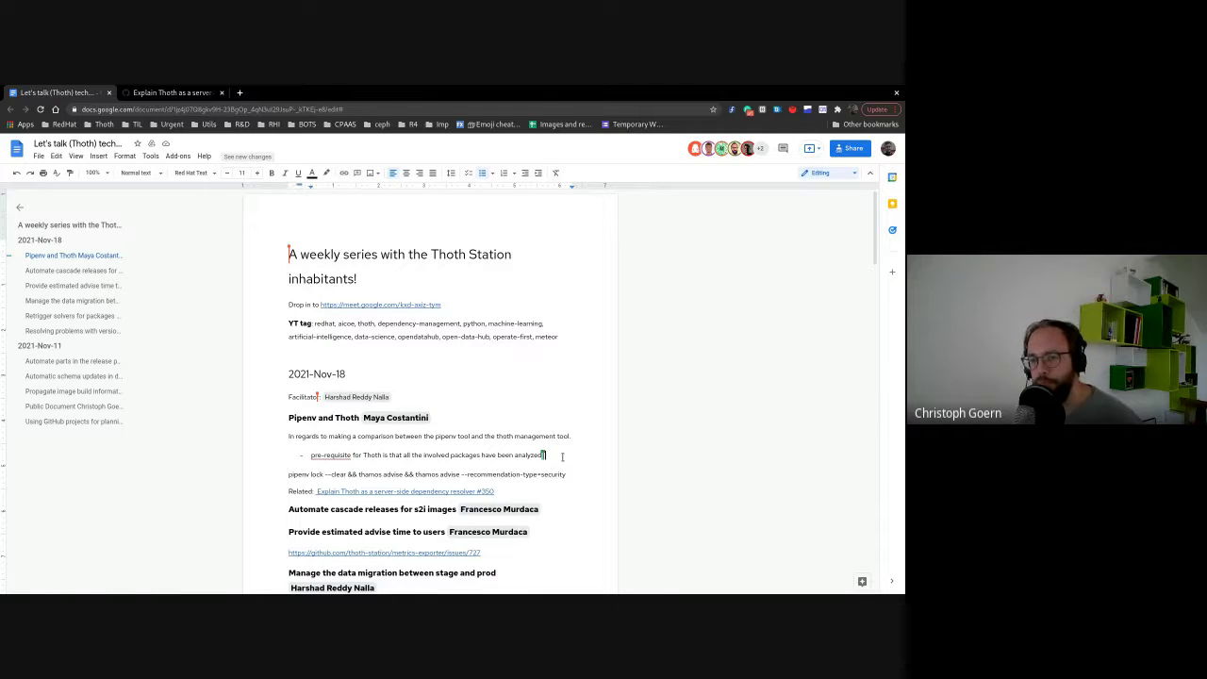
Add the bullet 'we provide justification on the stack resolution' below the prerequisite point
key(Return)
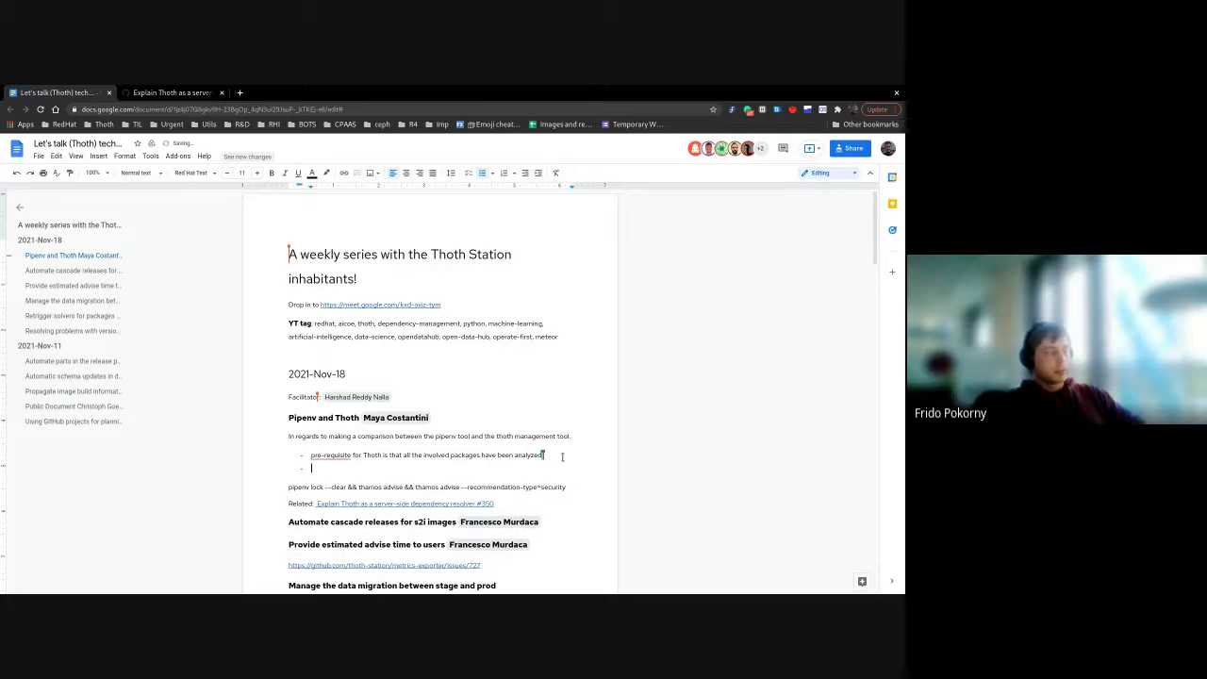
text(we pr)
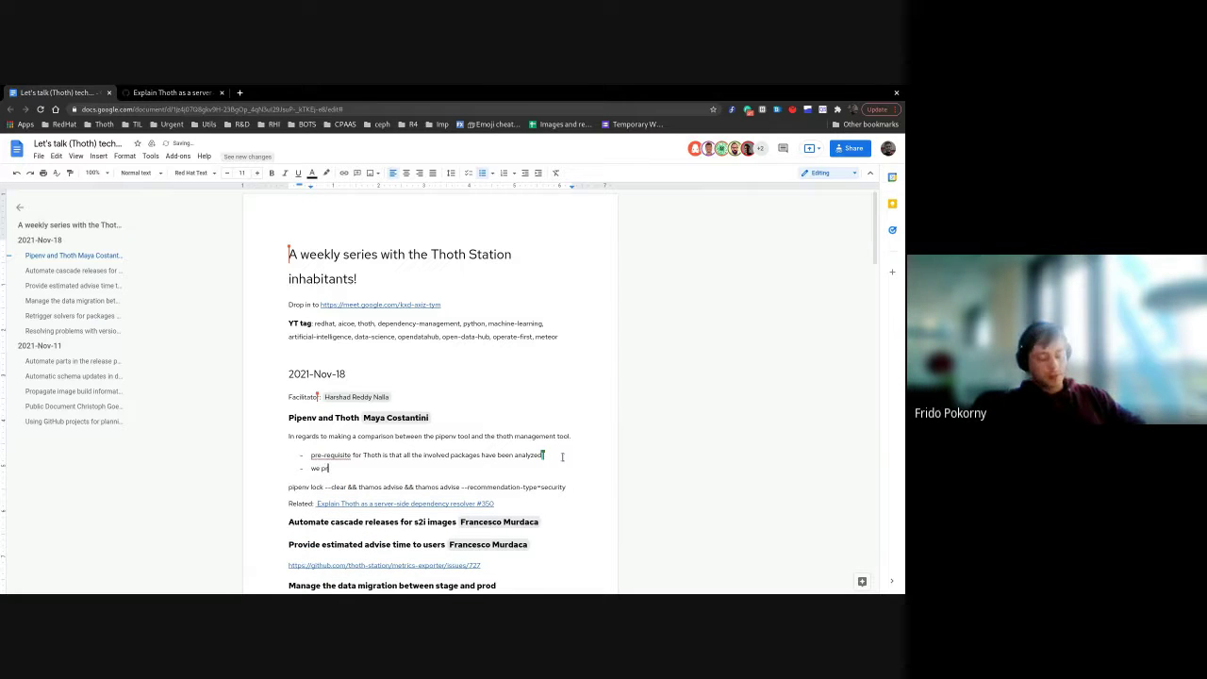
text(ovide)
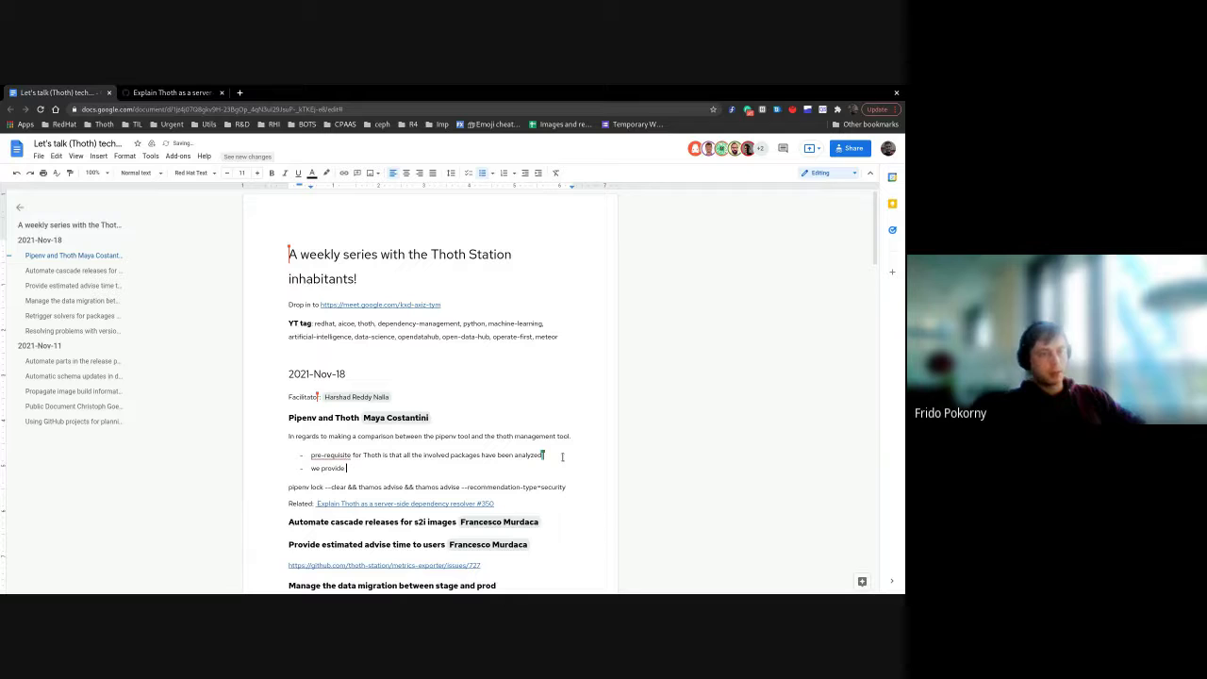
text( justification o)
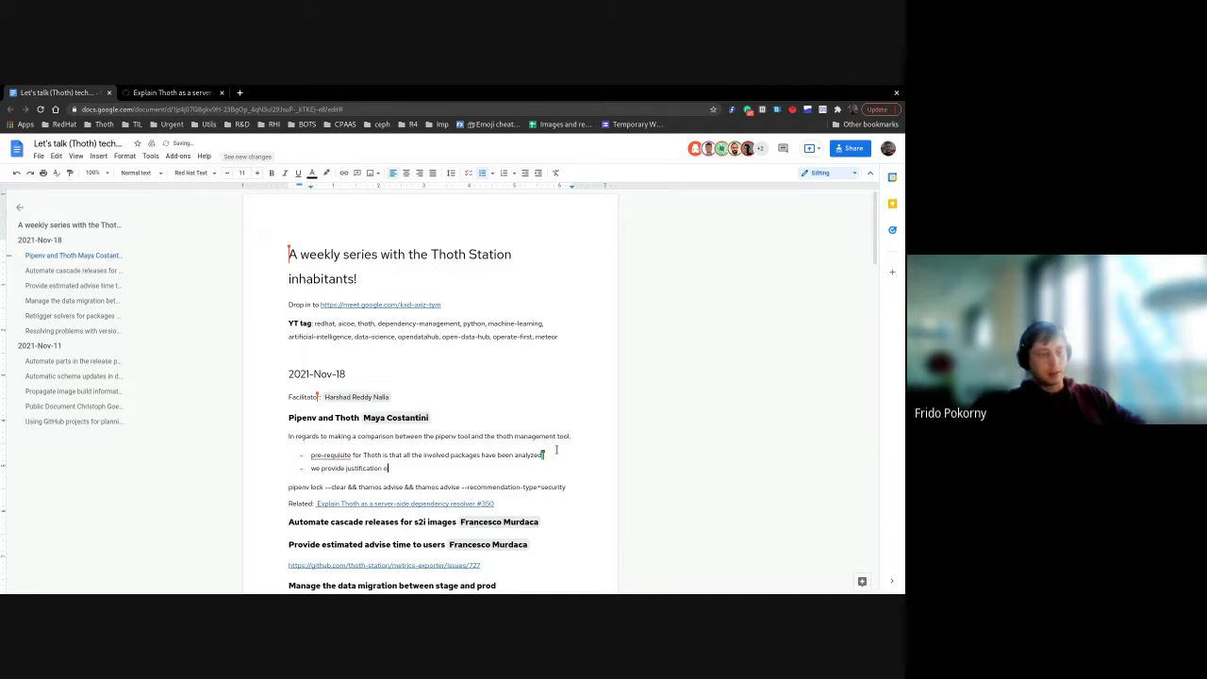
text(n the stac)
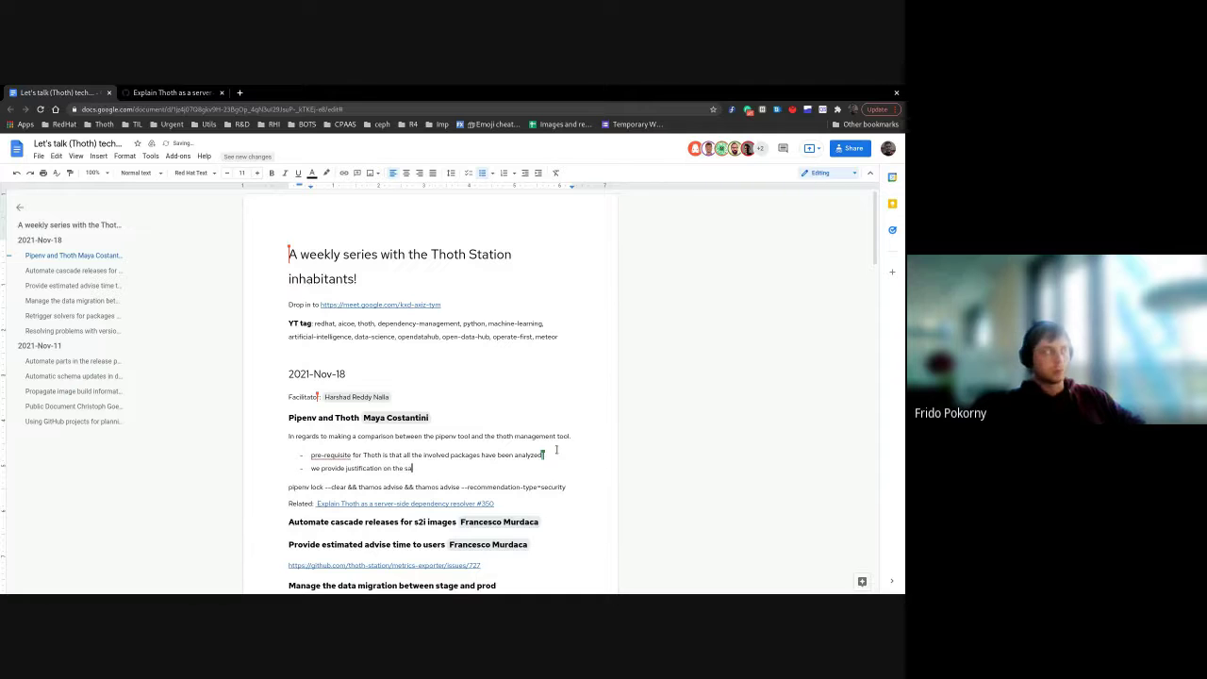
text(k)
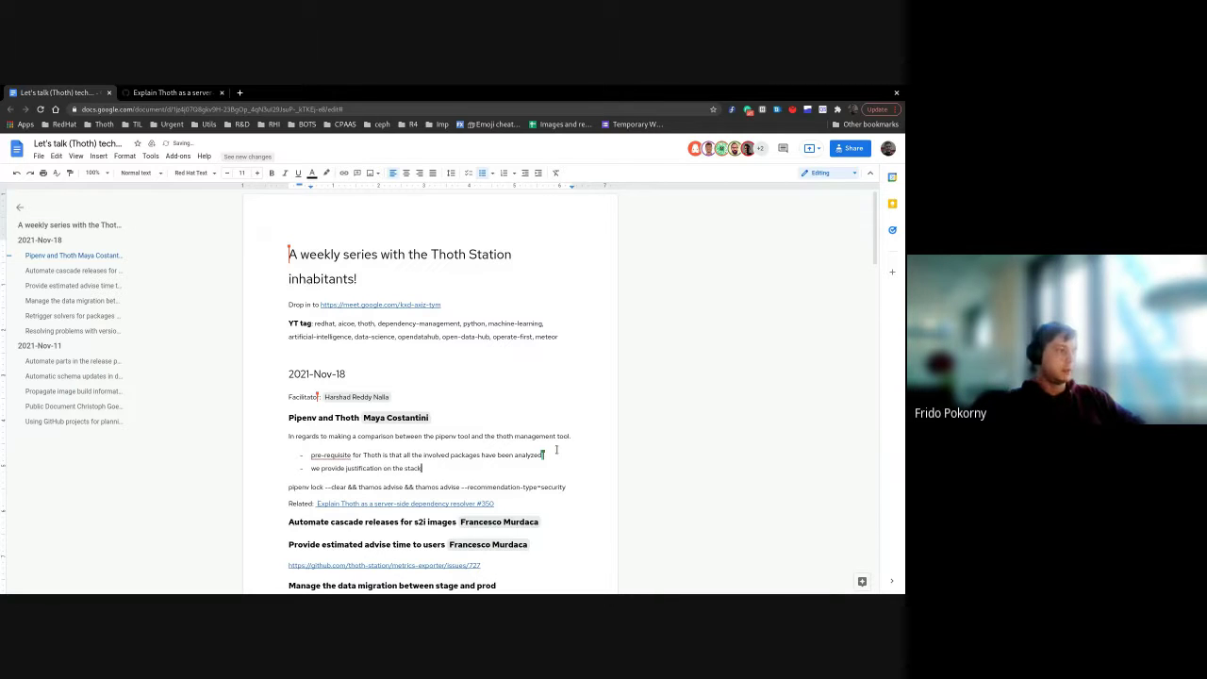
text( res)
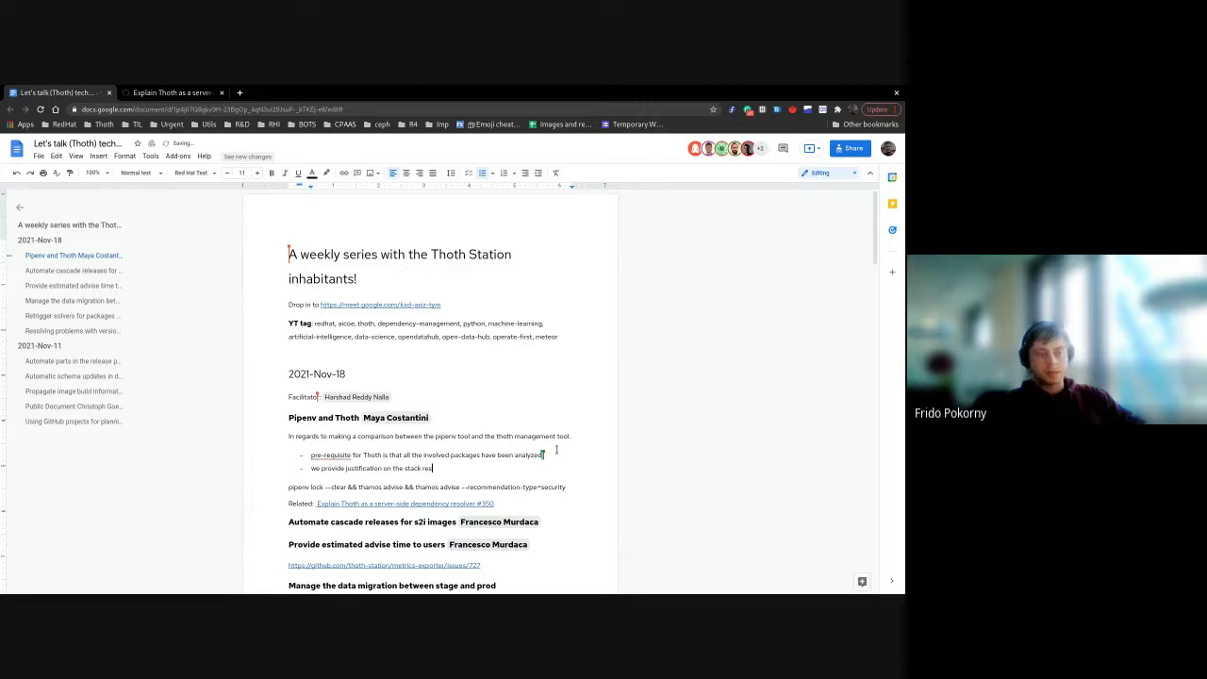
text(olution.)
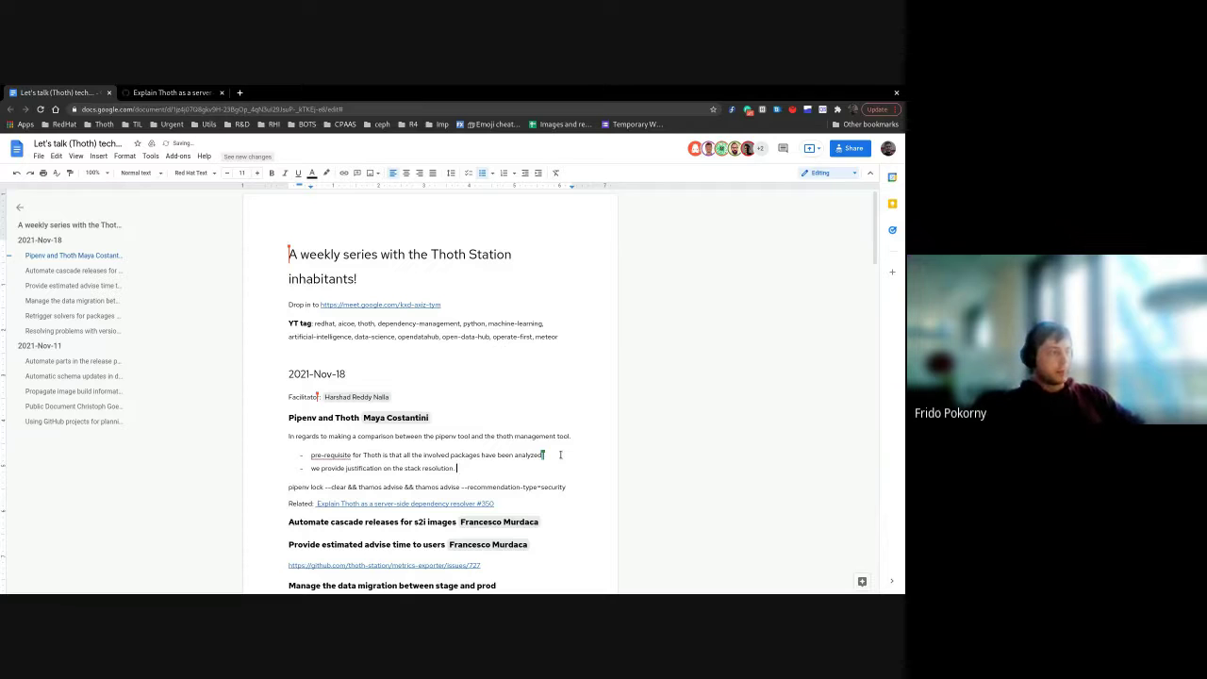
key(BackSpace)
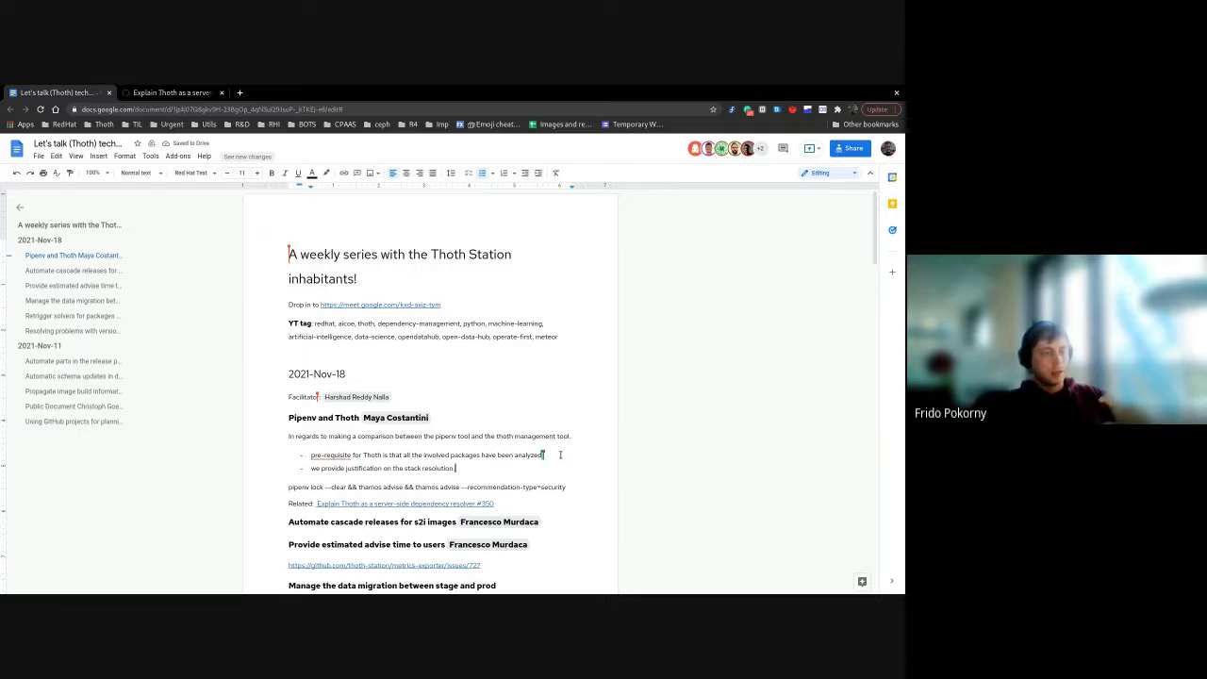
key(Return)
Remove the extra empty bullet and put the caret at the similarity sub-point
key(BackSpace)
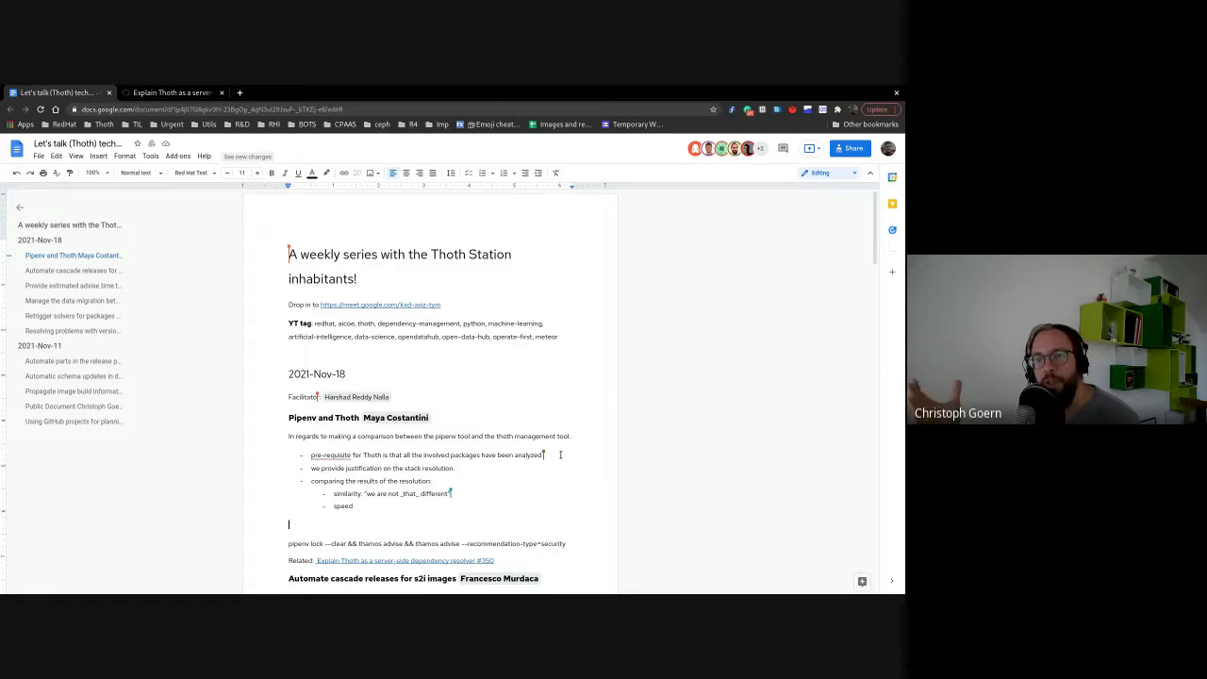
key(Left)
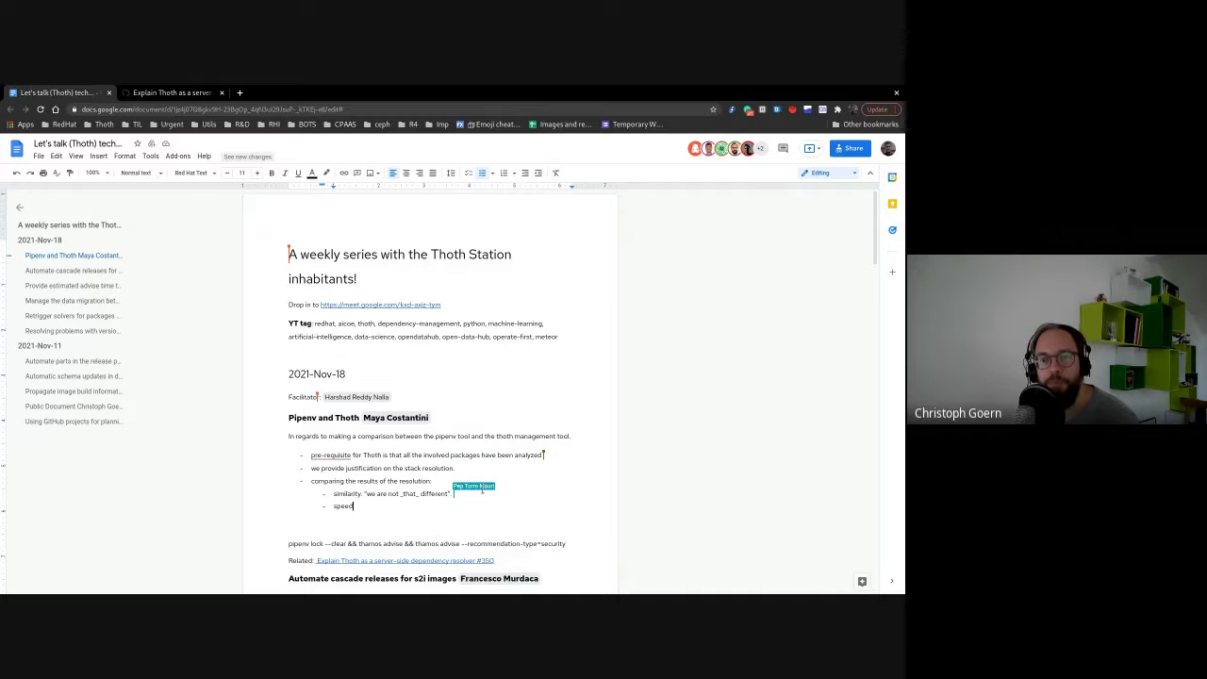
key(Down)
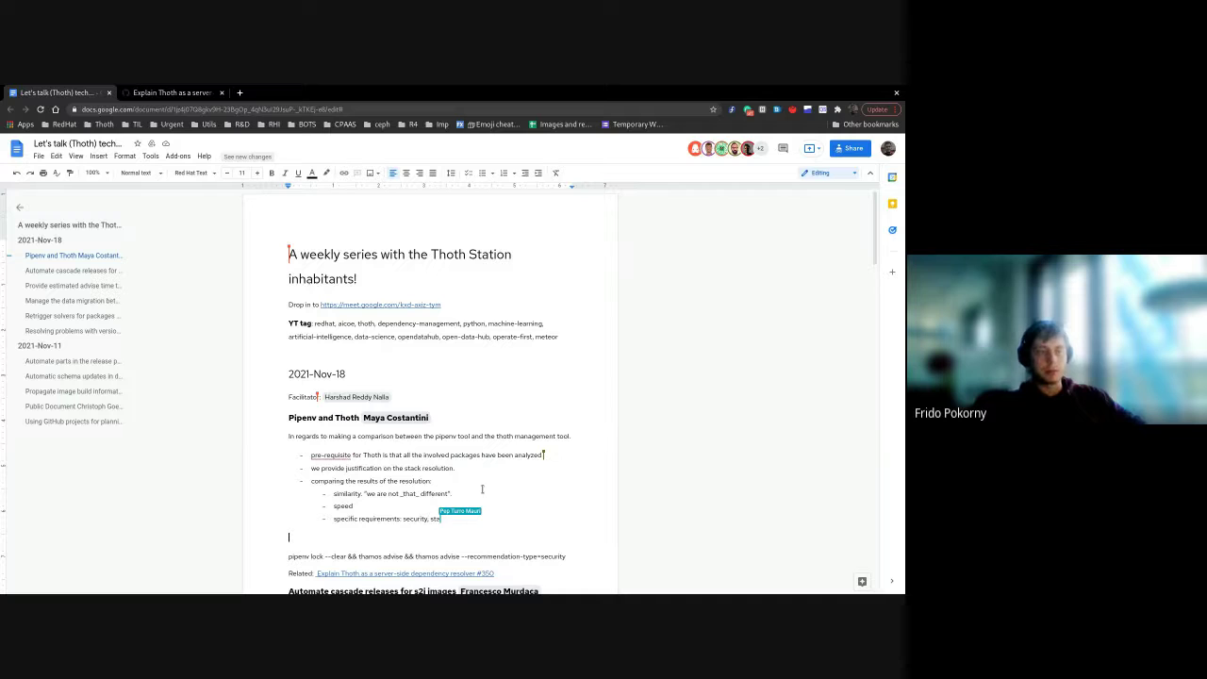
click(481, 488)
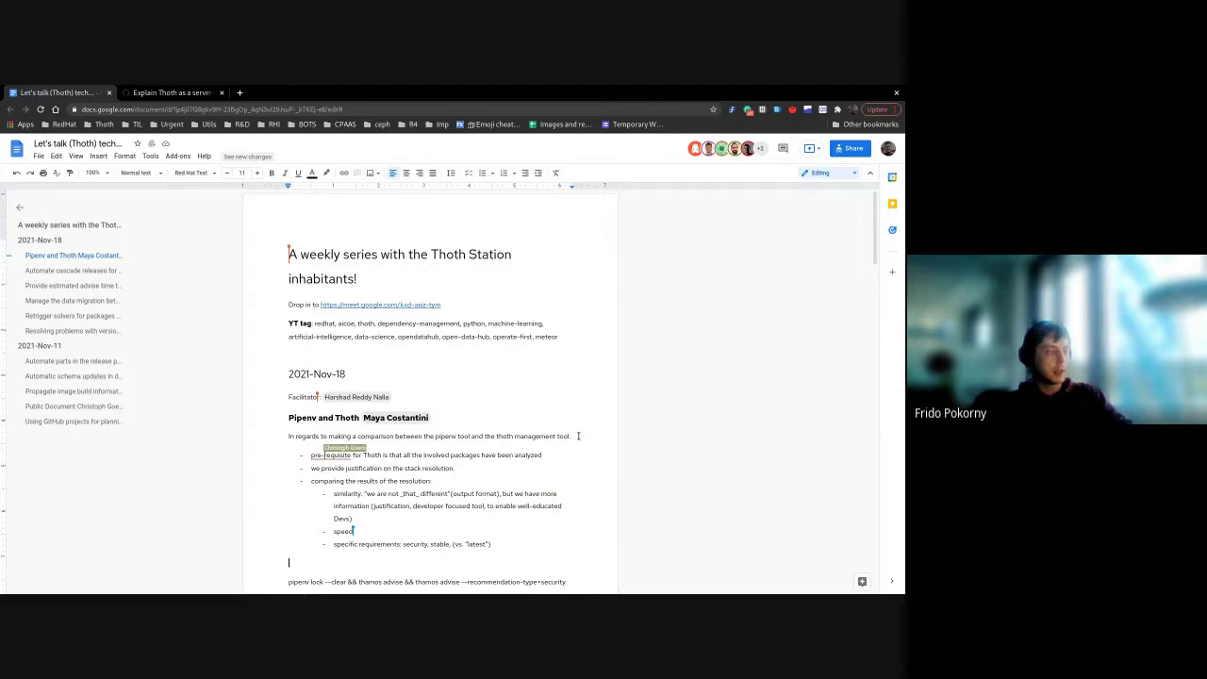
Scroll down to review the completed Pipenv vs Thoth comparison list
scroll(578, 436, down, 3)
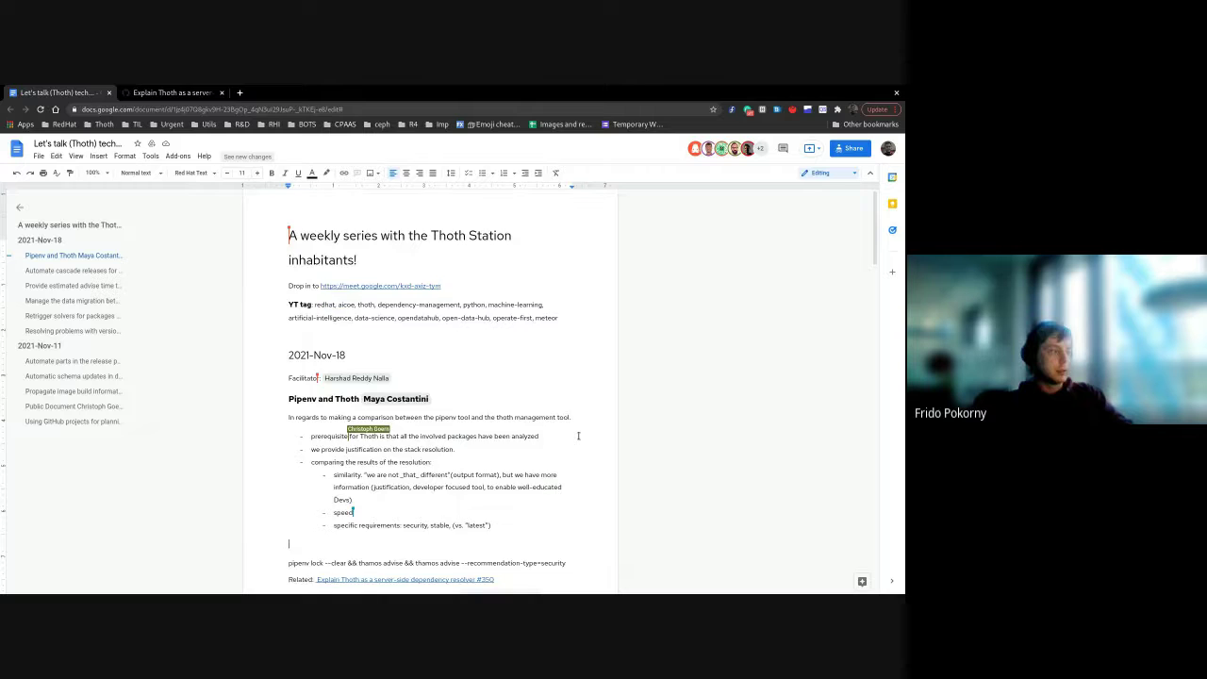